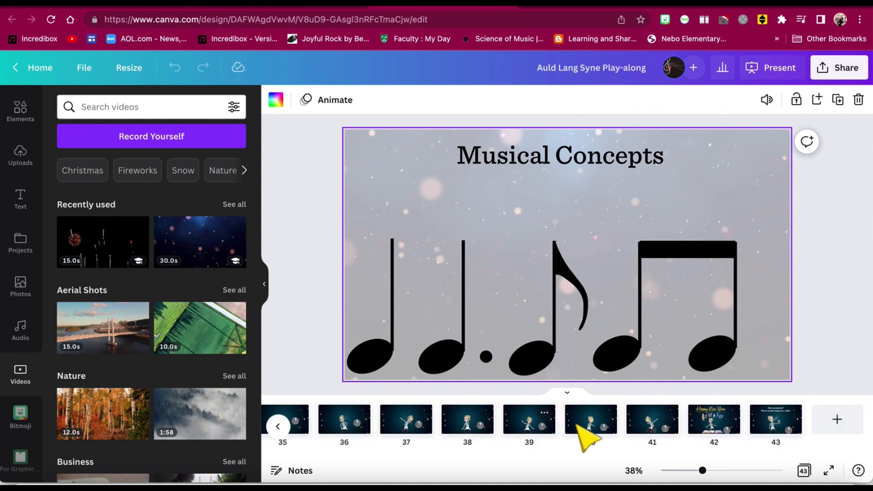
# - Add a blank page after page 43 and search the photos for "new year"
pyautogui.click(837, 419)
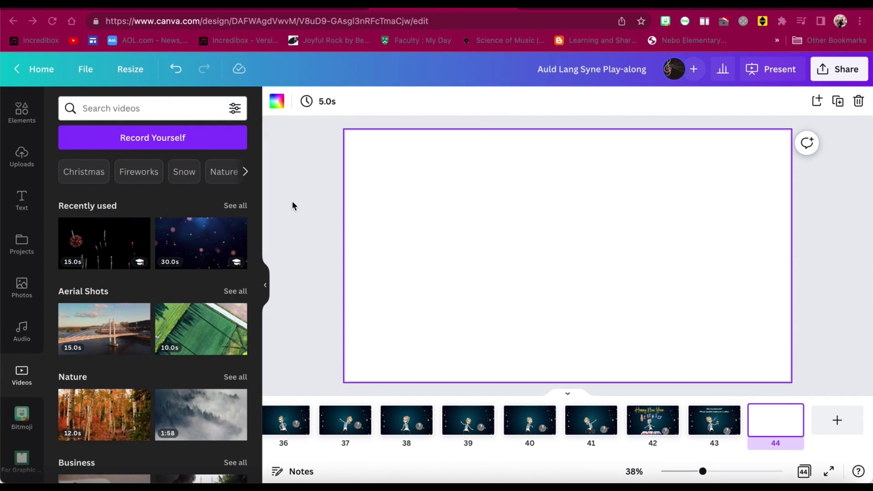
pyautogui.click(21, 288)
pyautogui.click(128, 108)
pyautogui.write('new year')
pyautogui.press('Return')
pyautogui.scroll(-1, 91, 278)
pyautogui.moveTo(88, 279); pyautogui.dragTo(402, 249)
pyautogui.moveTo(399, 279); pyautogui.dragTo(372, 203)
pyautogui.press('BackSpace')
# - Fill blank page 44 with the blurred pastel lights photo as its background
pyautogui.moveTo(99, 266); pyautogui.dragTo(376, 234)
pyautogui.moveTo(376, 234); pyautogui.dragTo(374, 231)
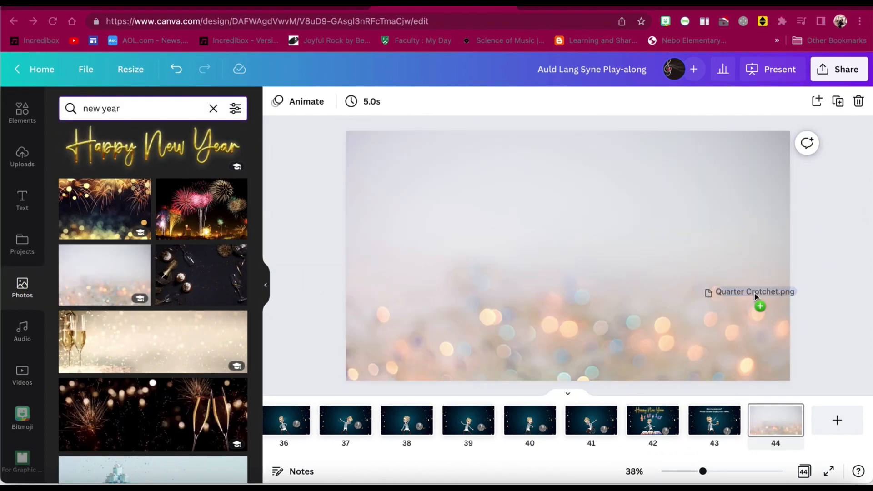
# - Add Quarter Crotchet.png to page 44 and copy it to make a row of four quarter notes
pyautogui.moveTo(756, 298); pyautogui.dragTo(569, 227)
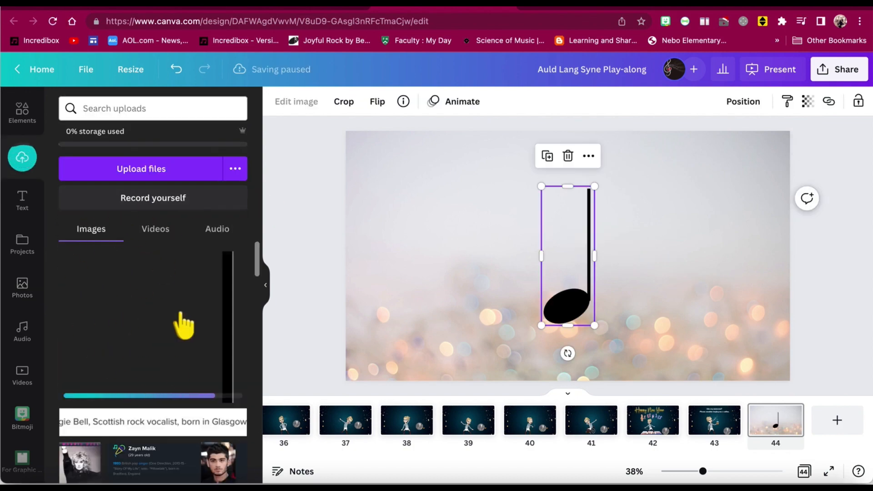
pyautogui.moveTo(569, 304); pyautogui.dragTo(498, 293)
pyautogui.press('super+v')
pyautogui.moveTo(446, 298); pyautogui.dragTo(571, 293)
pyautogui.press('Tab')
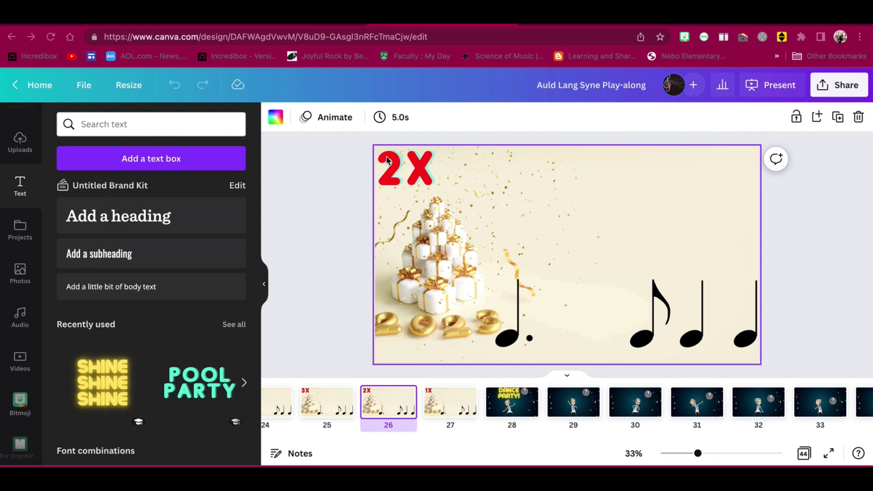
# - Open the Bitmoji collection and view page 29 with the dancing character
pyautogui.click(20, 403)
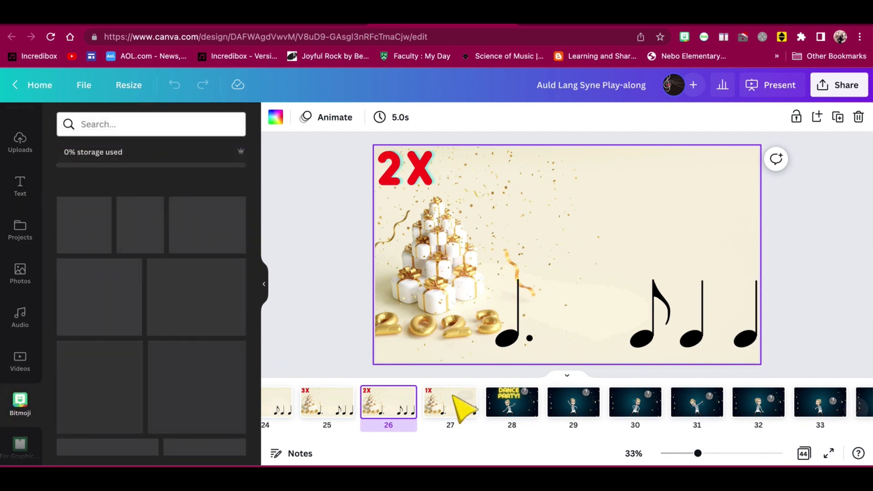
pyautogui.click(572, 404)
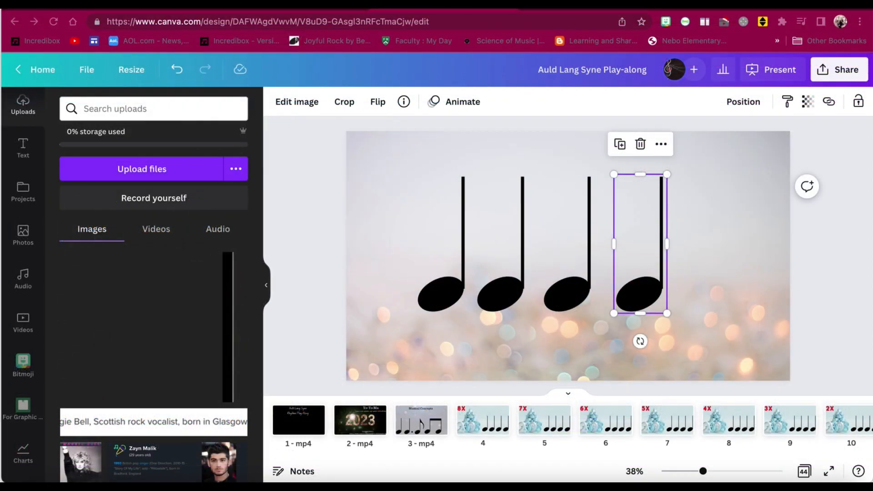
# - Open the design's download settings and choose PNG as the file type
pyautogui.click(834, 71)
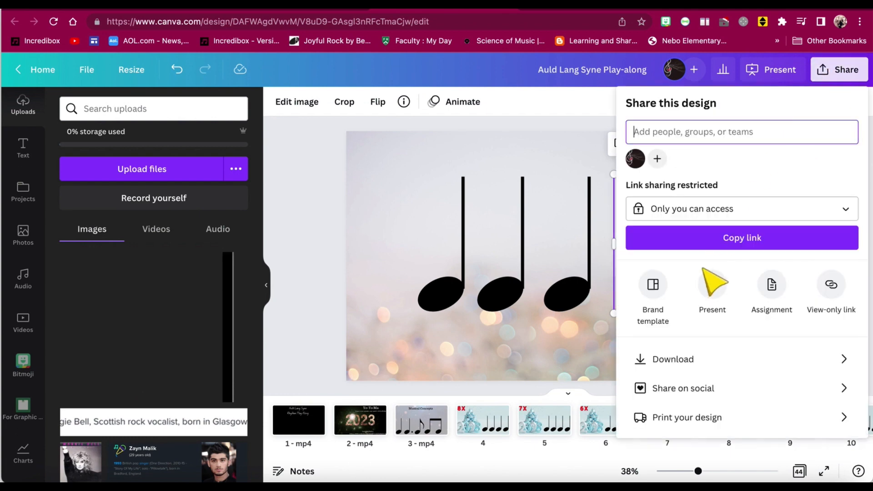
pyautogui.click(687, 359)
pyautogui.click(700, 156)
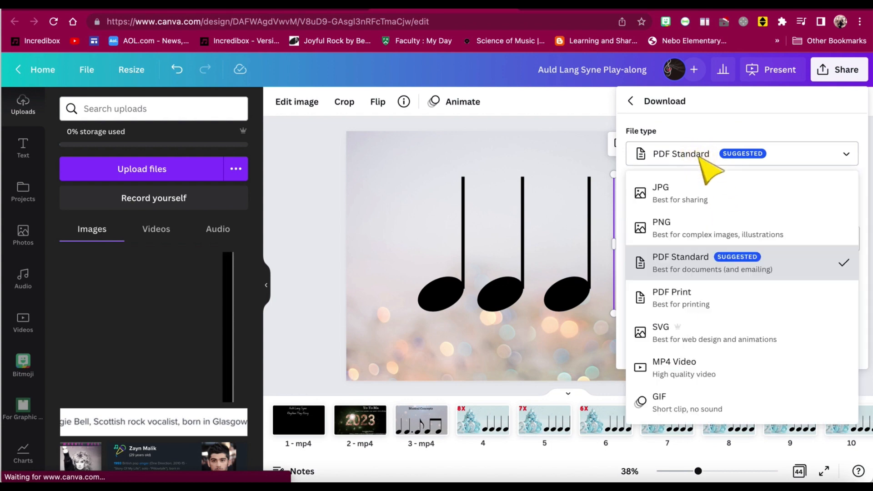
pyautogui.click(672, 225)
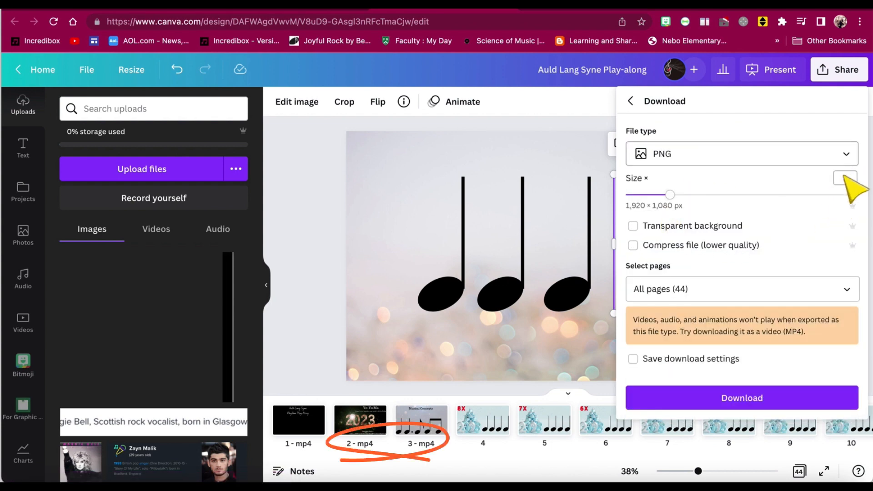
# - Restrict the export to pages 4-44 and download them as PNG files
pyautogui.click(840, 296)
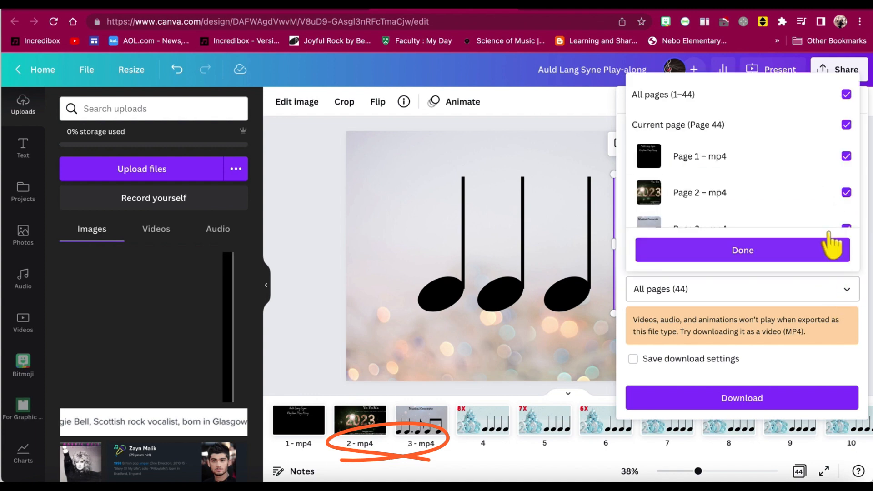
pyautogui.click(846, 94)
pyautogui.click(677, 95)
pyautogui.click(846, 94)
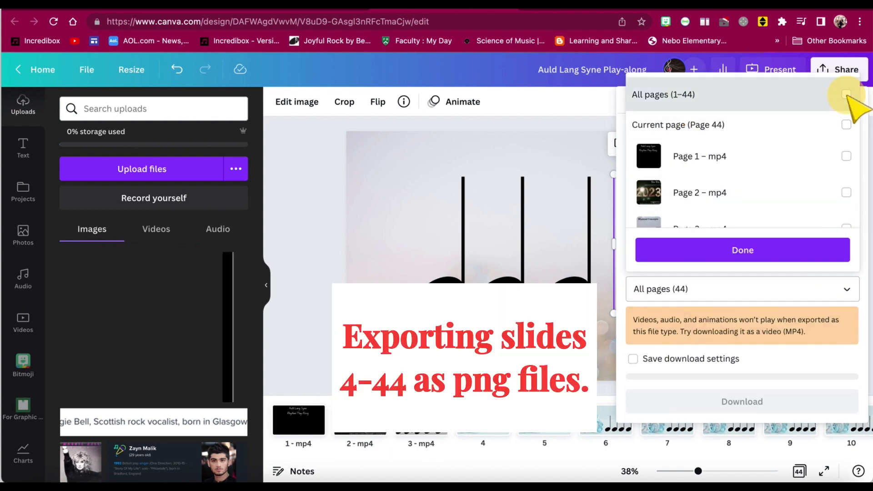
pyautogui.click(846, 94)
pyautogui.click(677, 291)
pyautogui.click(678, 291)
pyautogui.press('Left')
pyautogui.press('Left')
pyautogui.press('Left')
pyautogui.press('BackSpace')
pyautogui.write('4')
pyautogui.click(653, 245)
pyautogui.click(718, 397)
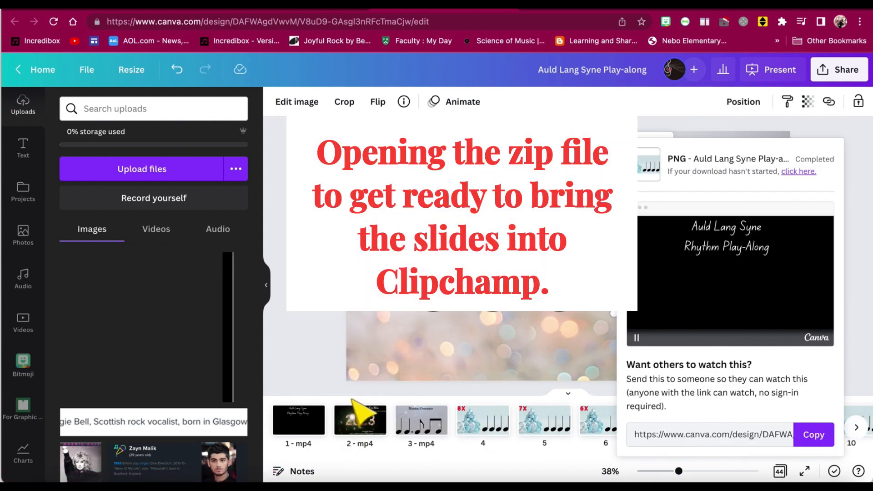
# - Open the downloaded Auld Lang Syne Play-along (2) folder and import all its PNG slides into a new Clipchamp video
pyautogui.click(27, 466)
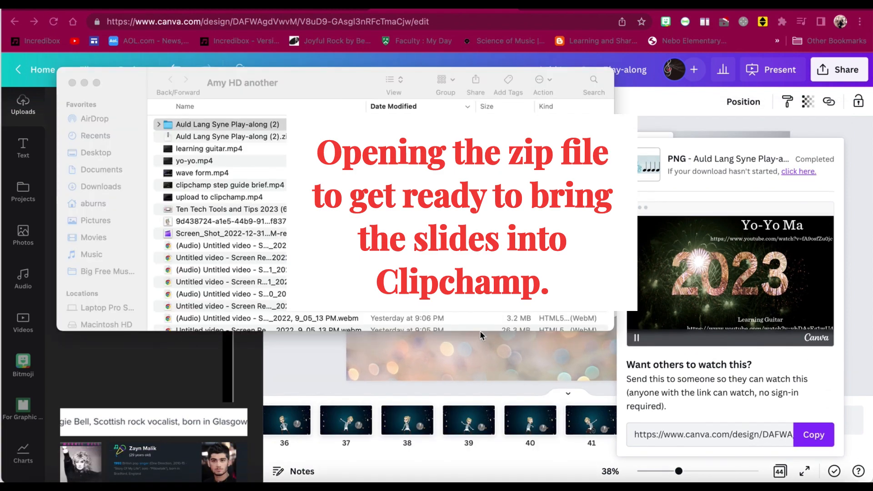
pyautogui.doubleClick(237, 127)
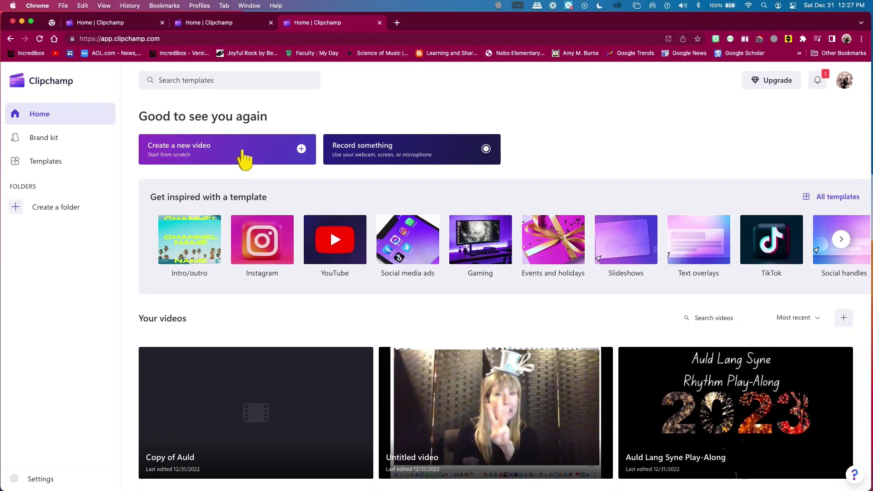
pyautogui.click(249, 157)
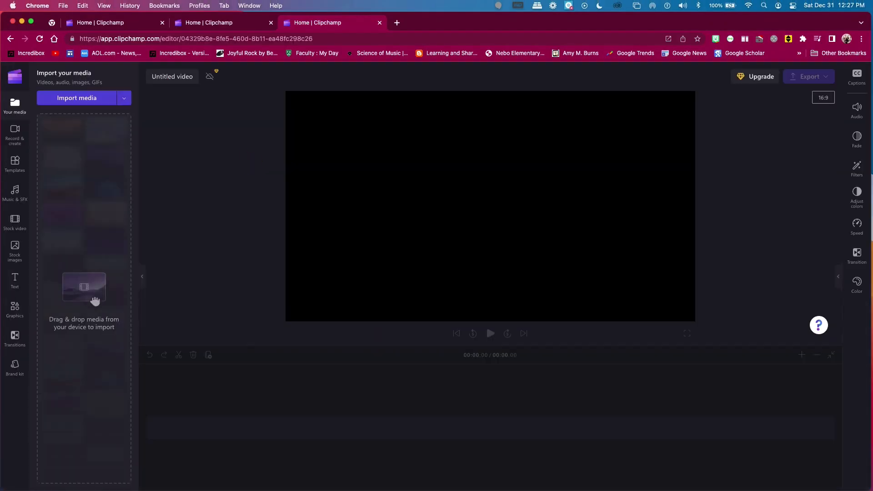
pyautogui.press('super+Tab')
pyautogui.click(466, 214)
pyautogui.press('super+a')
pyautogui.moveTo(467, 213); pyautogui.dragTo(75, 178)
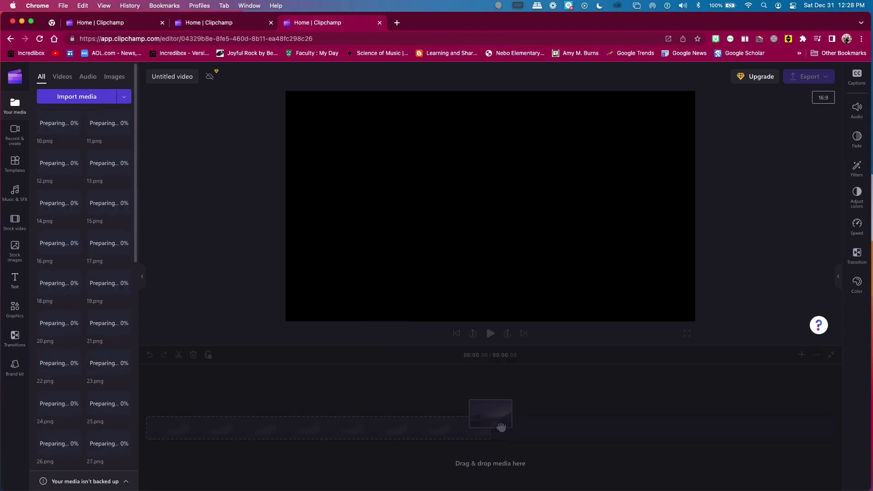
# - Import Auld Lang Syne (1).wav and the Auld Lang Syne Play-along mp4 clips from the hard drive into the project media
pyautogui.press('super+Tab')
pyautogui.click(522, 366)
pyautogui.moveTo(518, 335); pyautogui.dragTo(374, 350)
pyautogui.press('super+Tab')
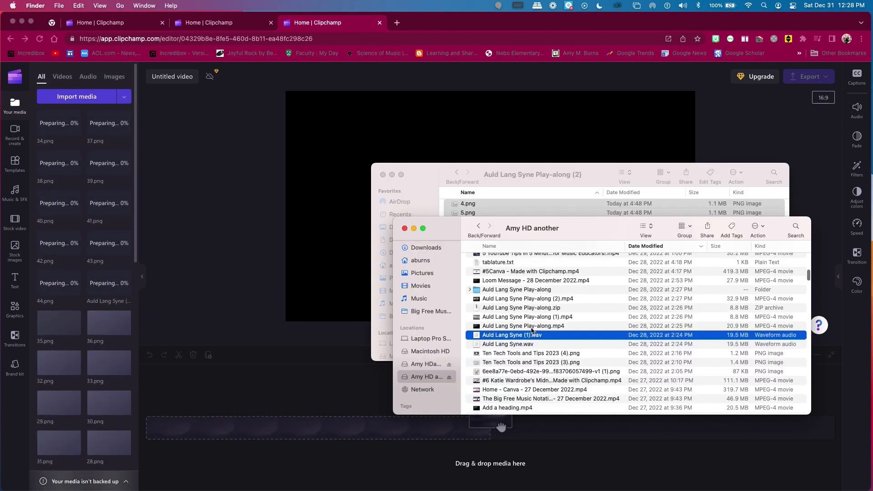
pyautogui.click(529, 326)
pyautogui.keyDown('super'); pyautogui.click(528, 317); pyautogui.keyUp('super')
pyautogui.moveTo(527, 317); pyautogui.dragTo(69, 309)
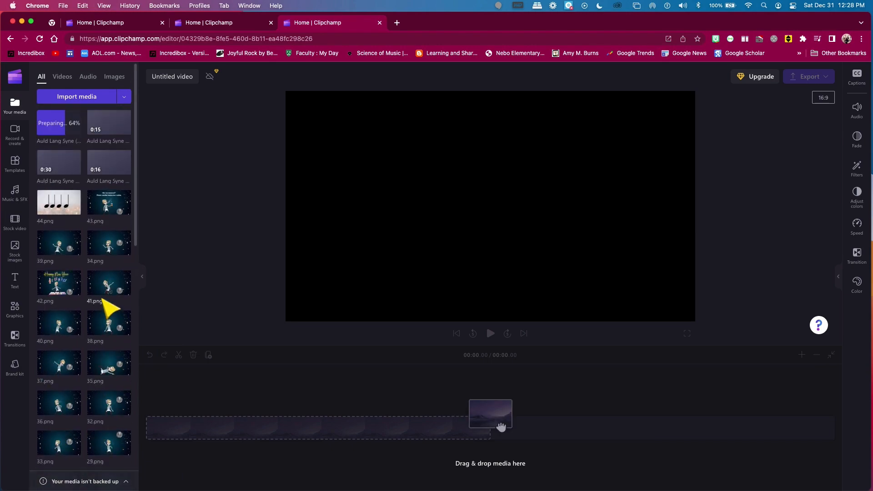
# - Place Auld Lang Syne (1).wav at the start of the timeline and lower its volume to 69%
pyautogui.moveTo(108, 245)
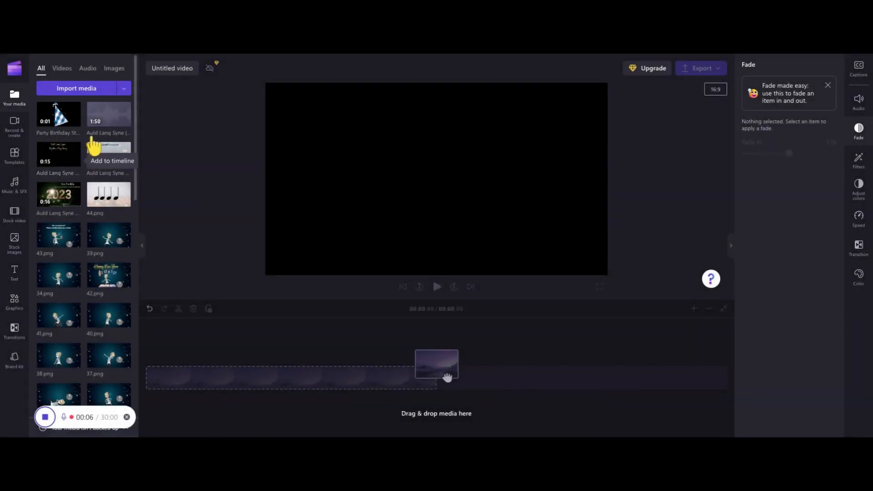
pyautogui.moveTo(109, 114)
pyautogui.moveTo(447, 377); pyautogui.dragTo(187, 386)
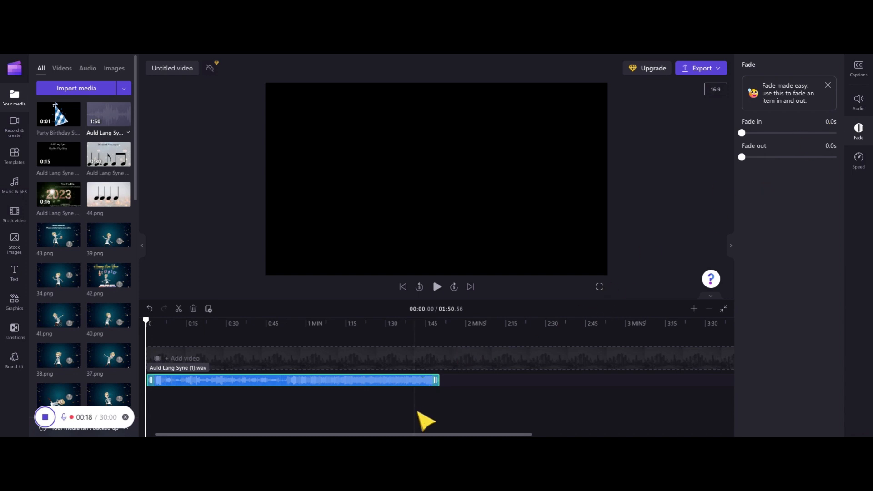
pyautogui.click(860, 103)
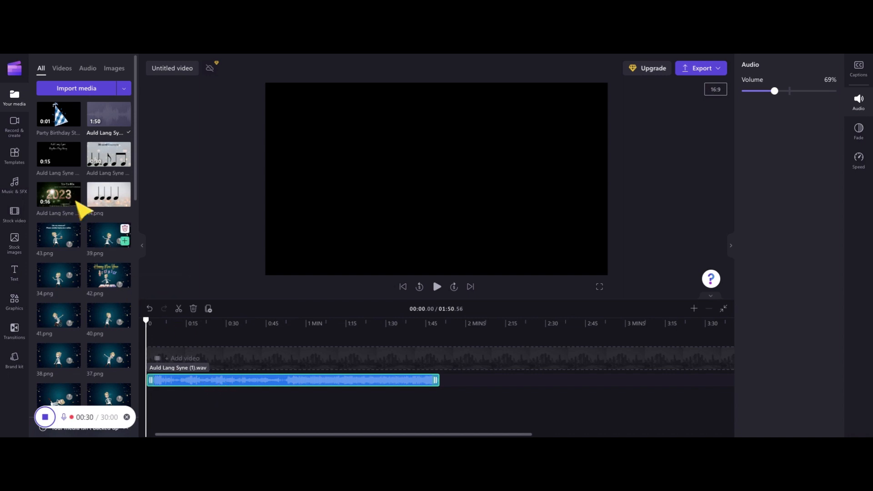
# - Add the three Play-along mp4 clips to the timeline one after another: the title, Musical Concepts, and 2023
pyautogui.moveTo(49, 155)
pyautogui.mouseDown()
pyautogui.moveTo(166, 314)
pyautogui.moveTo(156, 359)
pyautogui.moveTo(182, 374)
pyautogui.mouseUp()
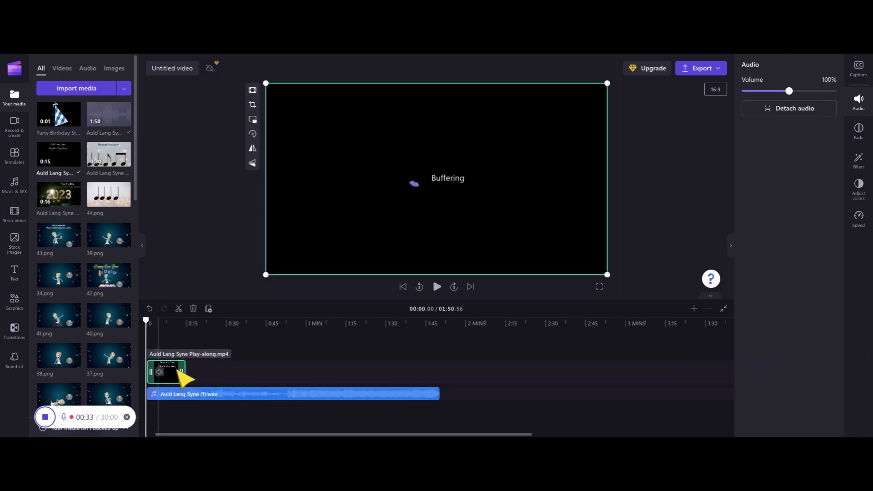
pyautogui.moveTo(146, 320); pyautogui.dragTo(185, 321)
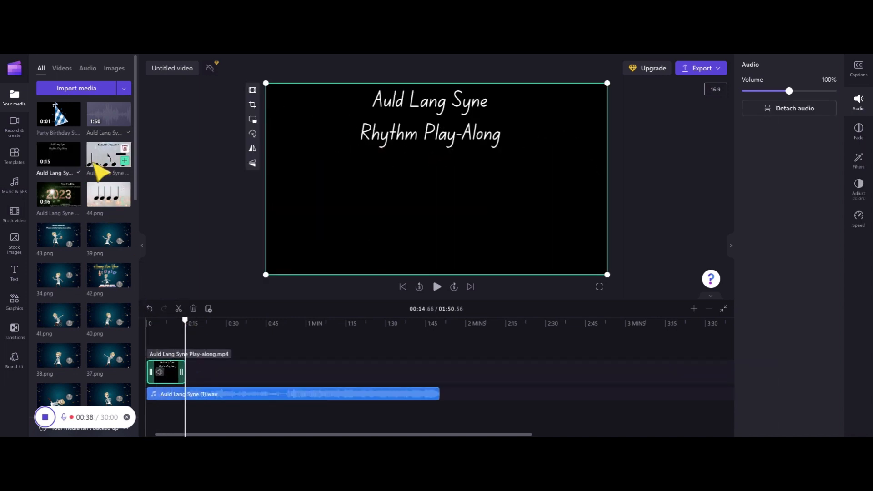
pyautogui.click(124, 162)
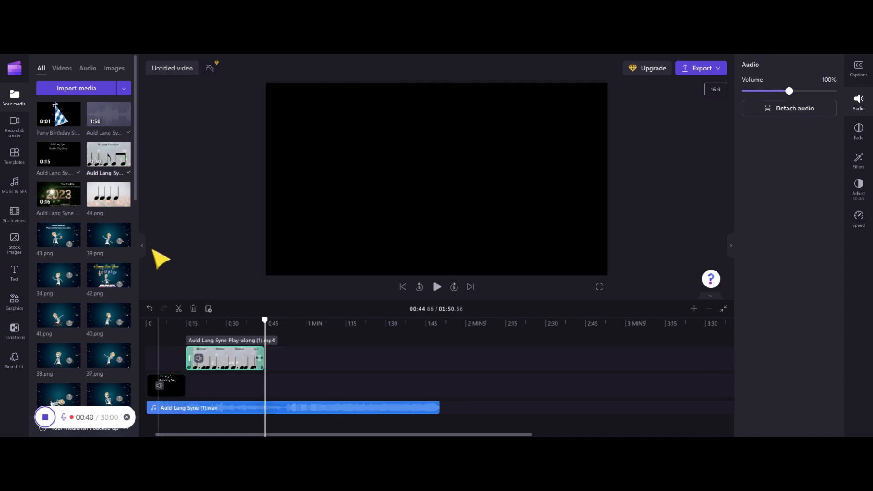
pyautogui.click(75, 202)
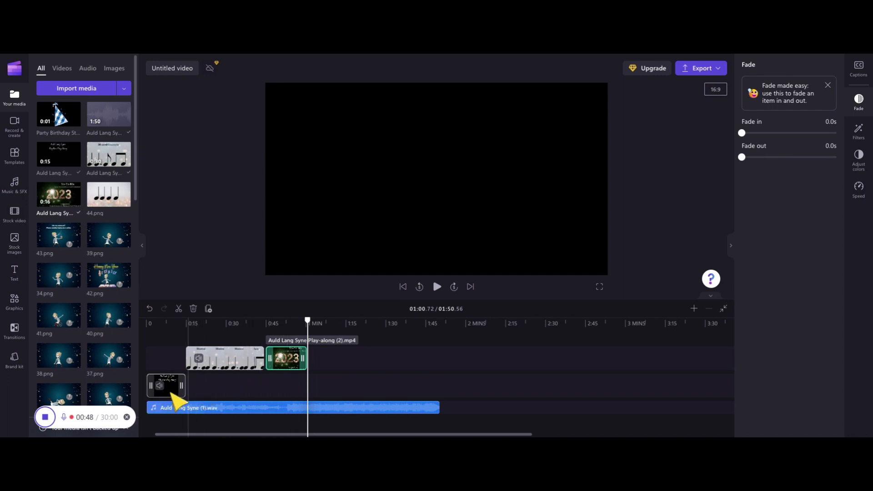
pyautogui.click(176, 408)
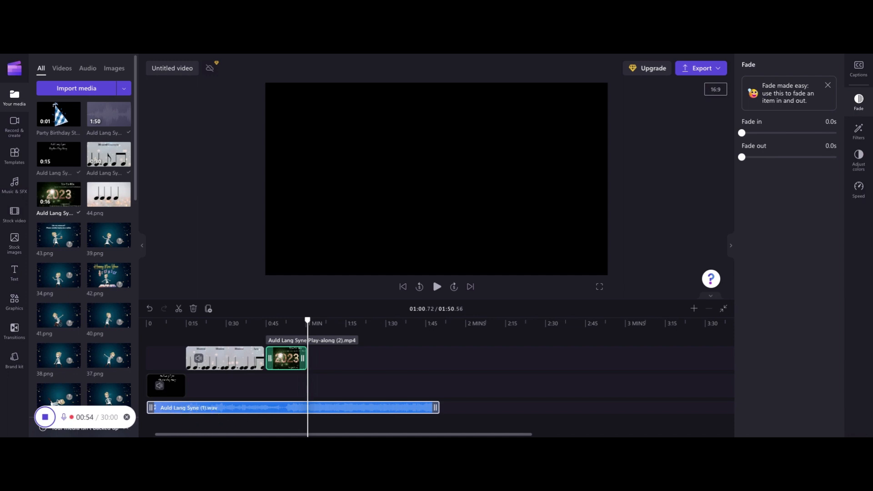
pyautogui.click(175, 390)
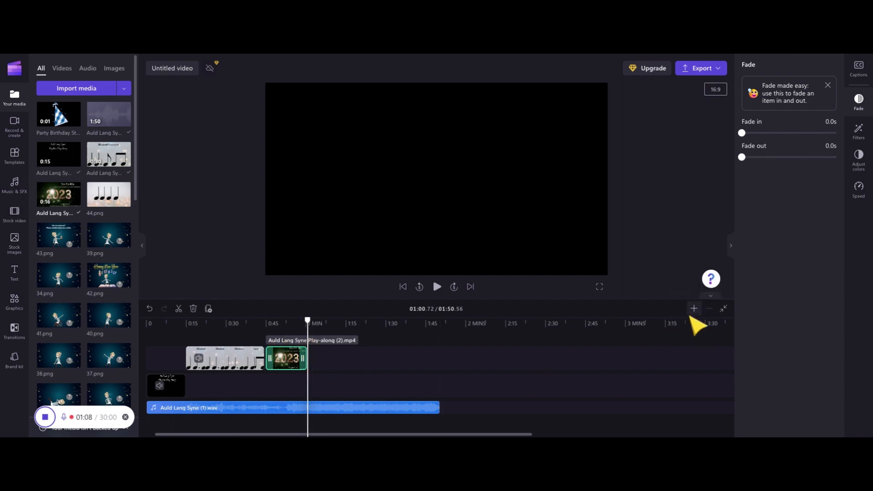
# - Speed up the Musical Concepts clip to 1.3x and move the 2023 clip back against its end
pyautogui.click(694, 309)
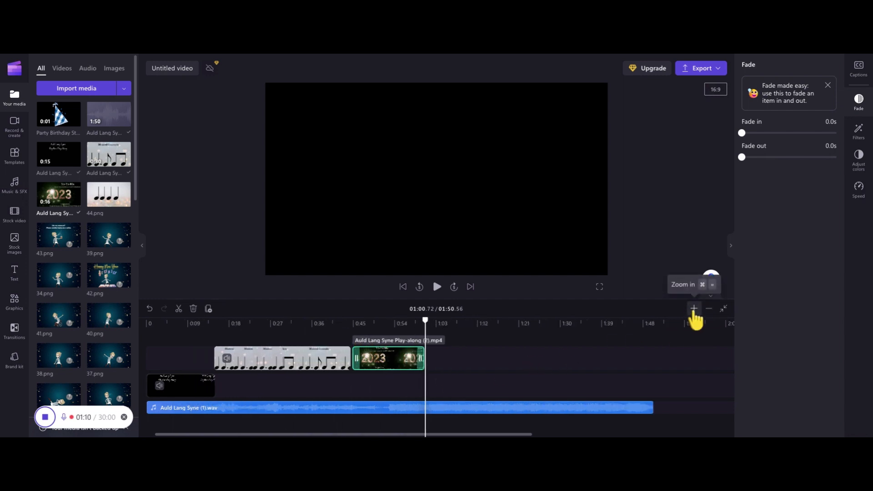
pyautogui.click(693, 310)
pyautogui.click(694, 309)
pyautogui.click(693, 309)
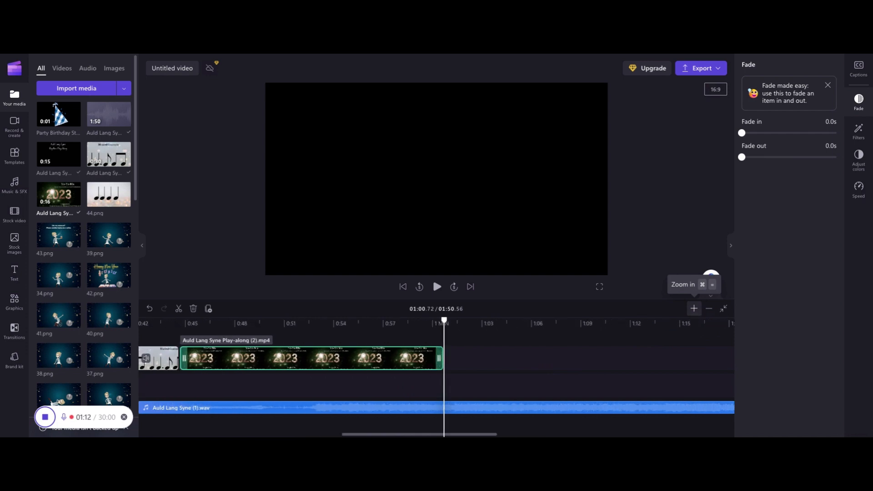
pyautogui.hscroll(-3, 538, 384)
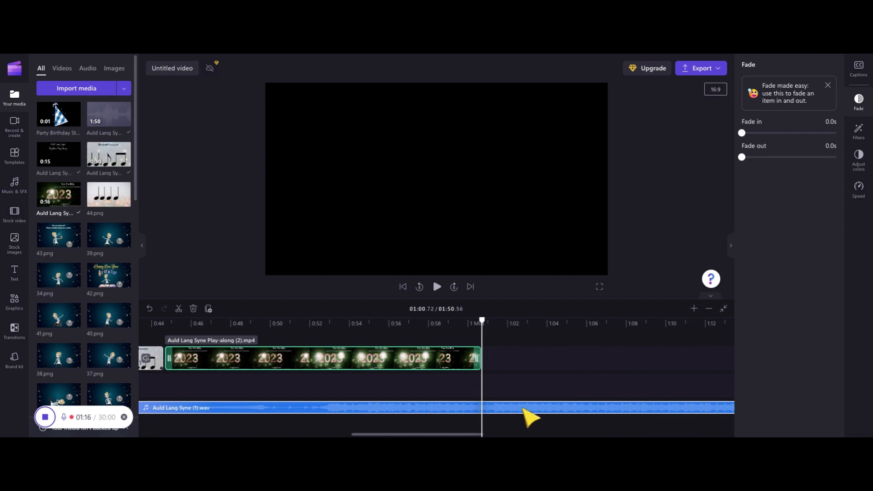
pyautogui.hscroll(-2, 501, 405)
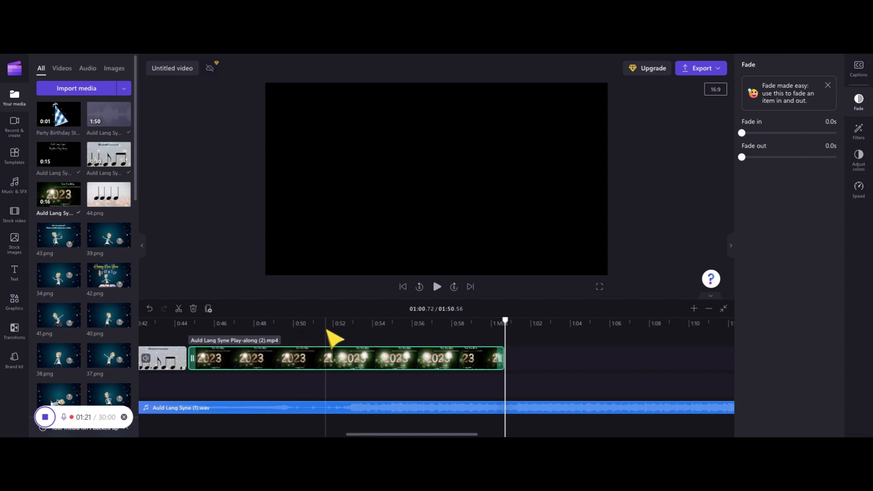
pyautogui.hscroll(-10, 371, 384)
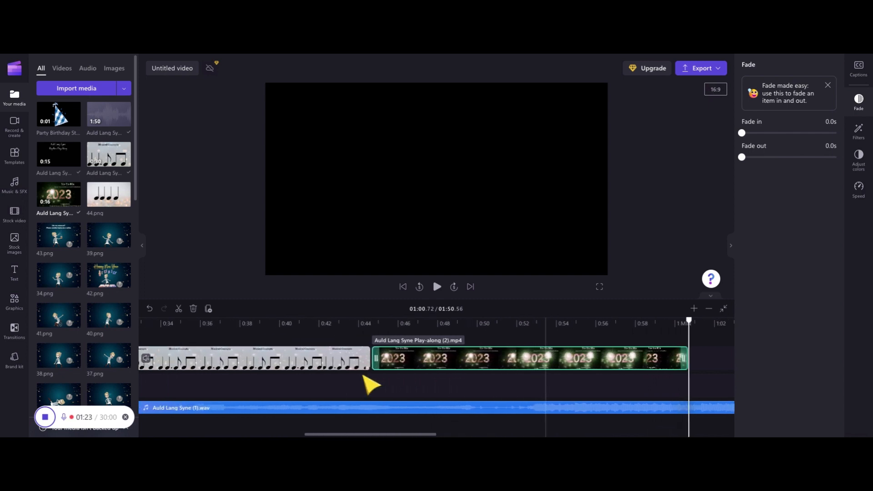
pyautogui.hscroll(-12, 370, 384)
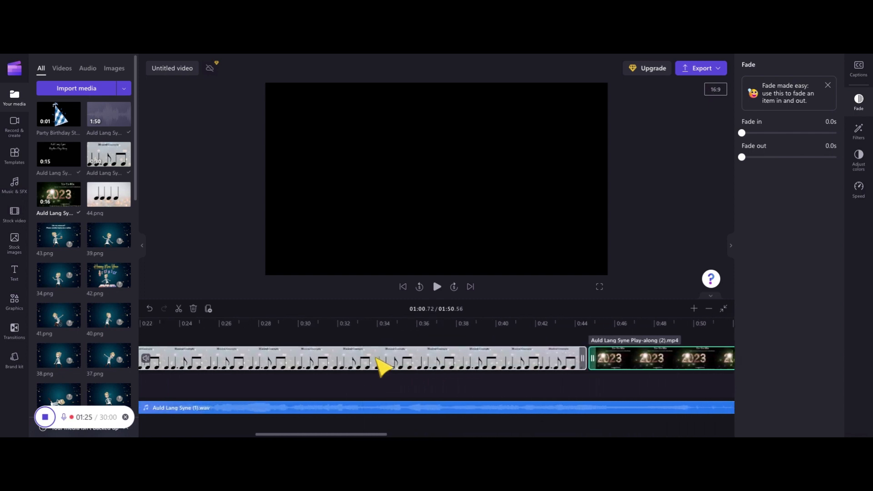
pyautogui.click(381, 363)
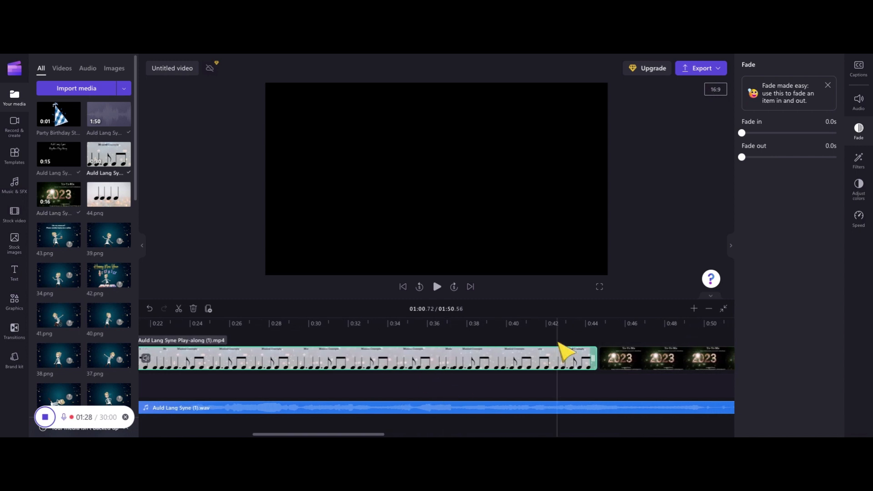
pyautogui.click(858, 218)
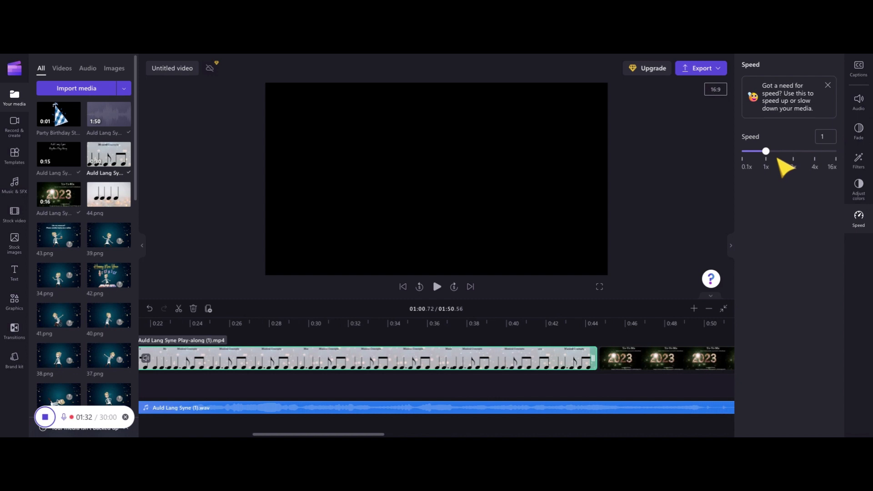
pyautogui.moveTo(766, 152); pyautogui.dragTo(774, 152)
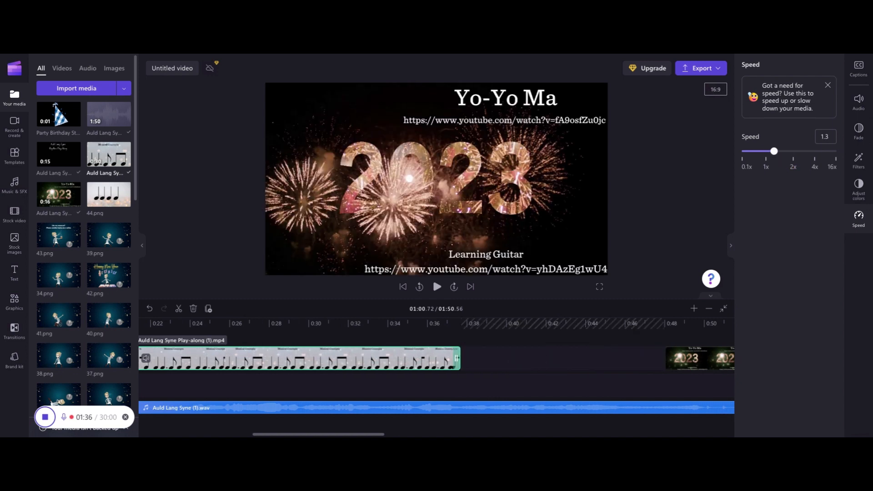
pyautogui.hscroll(1, 673, 372)
pyautogui.click(672, 366)
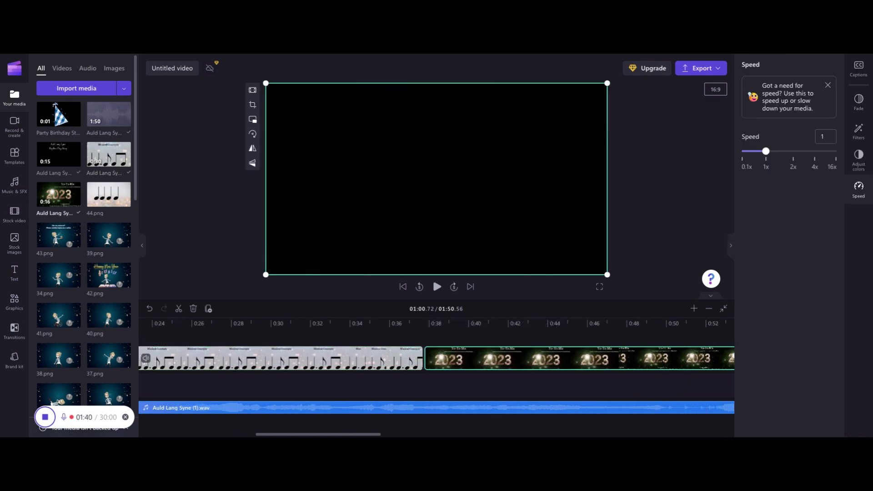
# - Set the Musical Concepts clip's speed to 1.4x and delete the gap between it and the 2023 clip
pyautogui.hscroll(2, 490, 390)
pyautogui.hscroll(1, 488, 385)
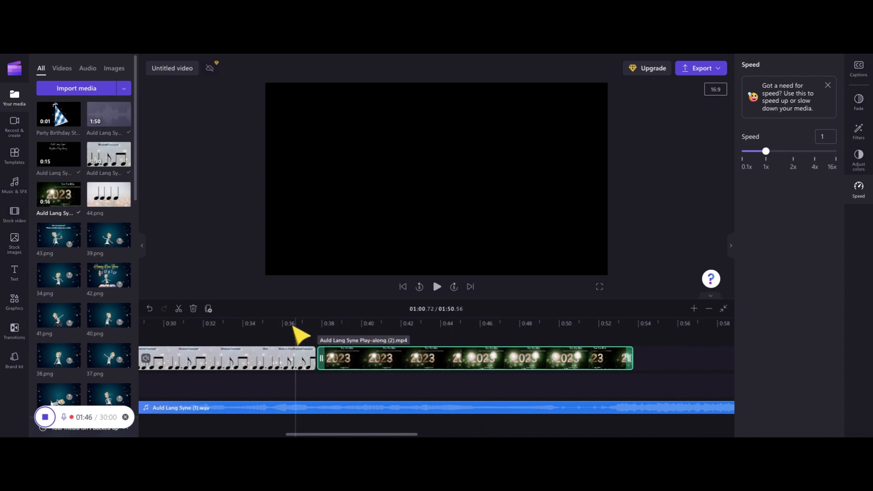
pyautogui.click(289, 351)
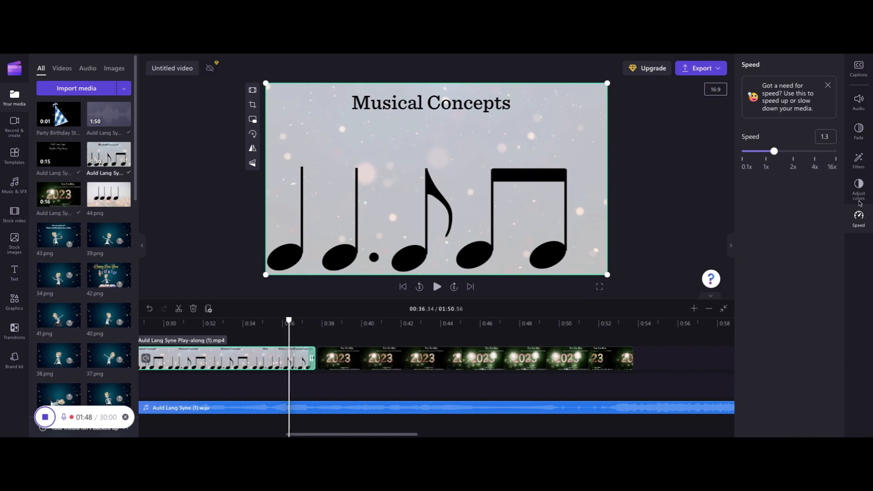
pyautogui.moveTo(773, 152); pyautogui.dragTo(775, 153)
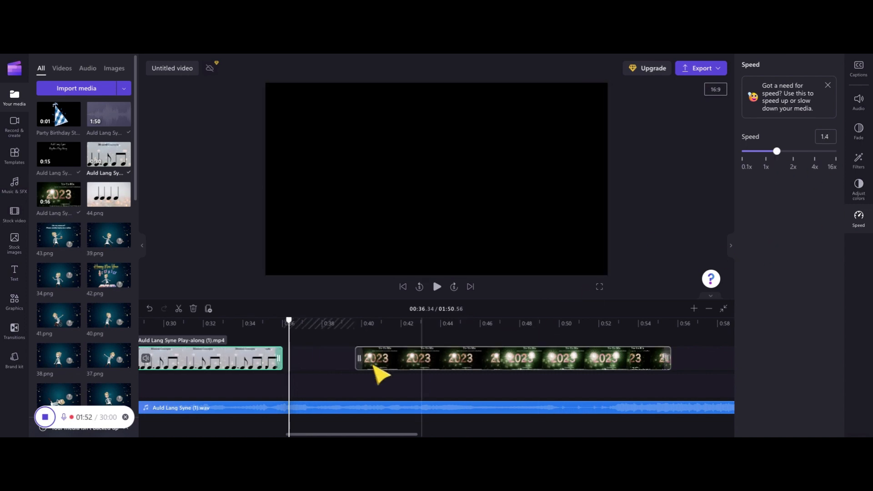
pyautogui.moveTo(312, 363)
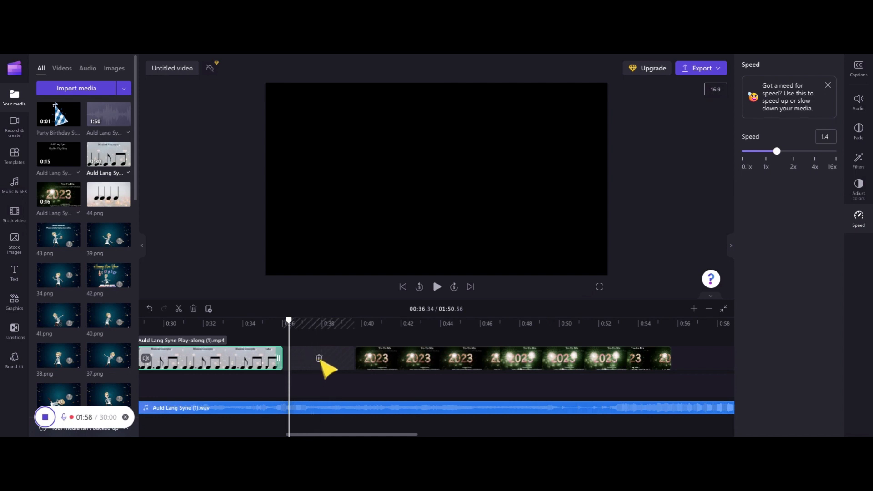
pyautogui.click(319, 360)
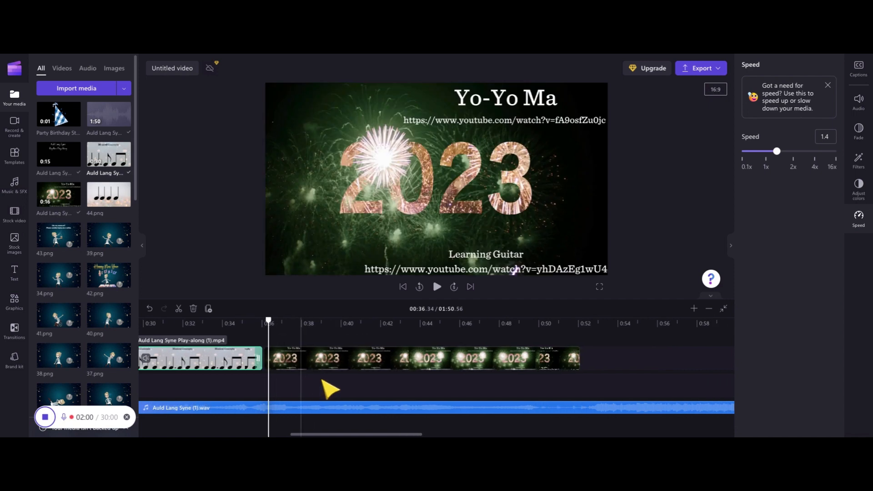
# - Set the 2023 clip's speed to 1.2x
pyautogui.hscroll(3, 345, 391)
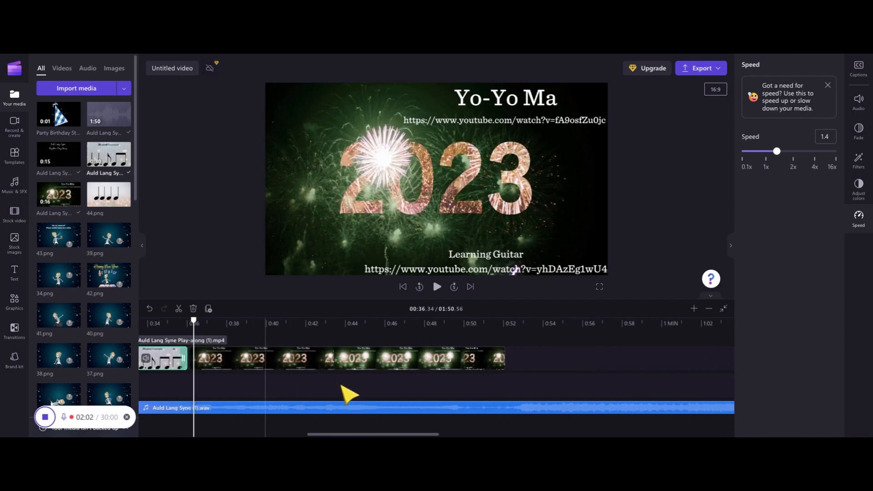
pyautogui.hscroll(3, 349, 393)
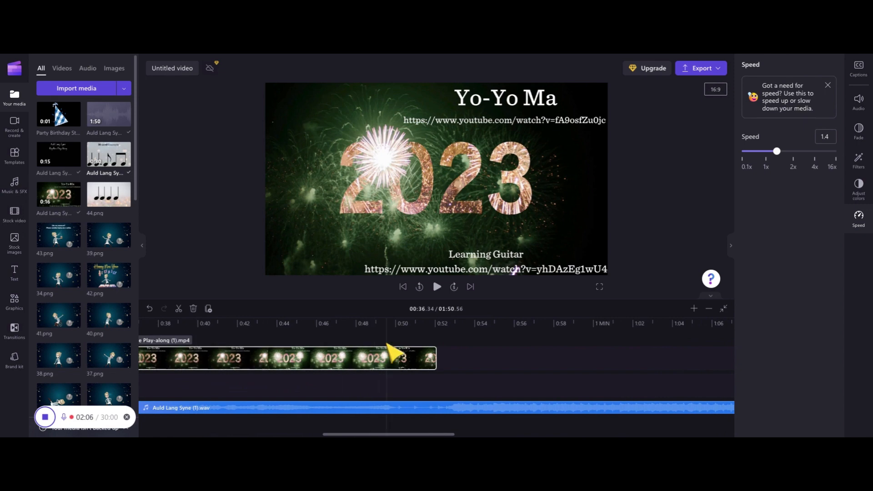
pyautogui.click(423, 365)
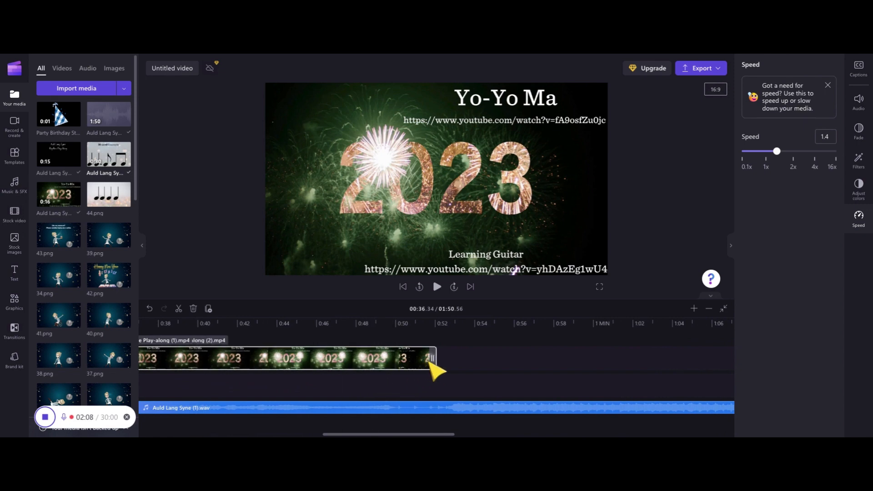
pyautogui.hscroll(1, 394, 390)
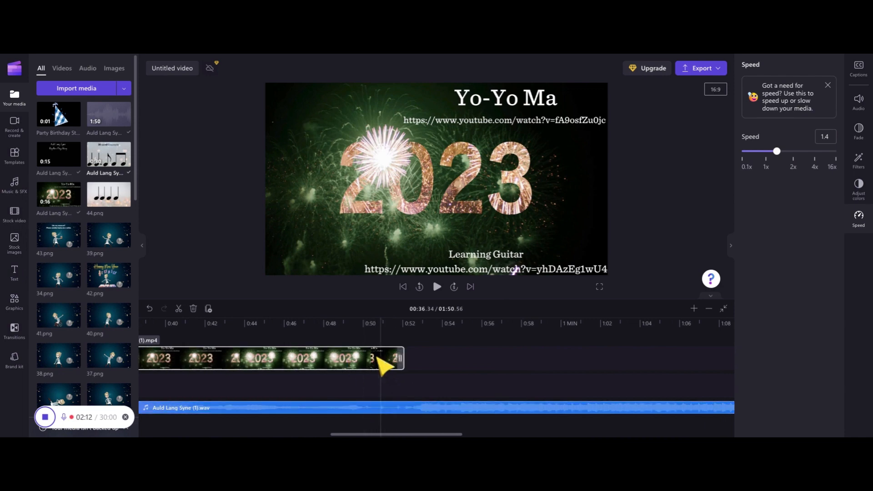
pyautogui.click(334, 360)
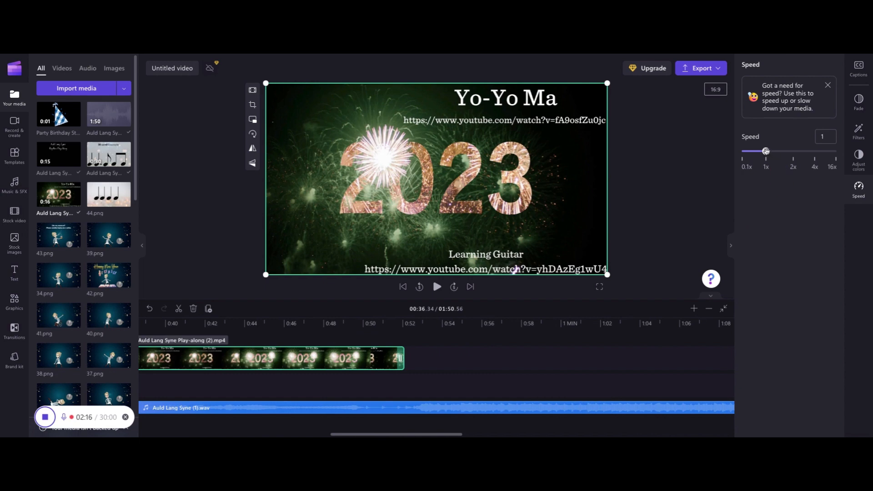
pyautogui.moveTo(766, 151); pyautogui.dragTo(771, 151)
# - Place the 8X slide 4.png right after the 2023 clip and play it back against the audio
pyautogui.scroll(-15, 121, 232)
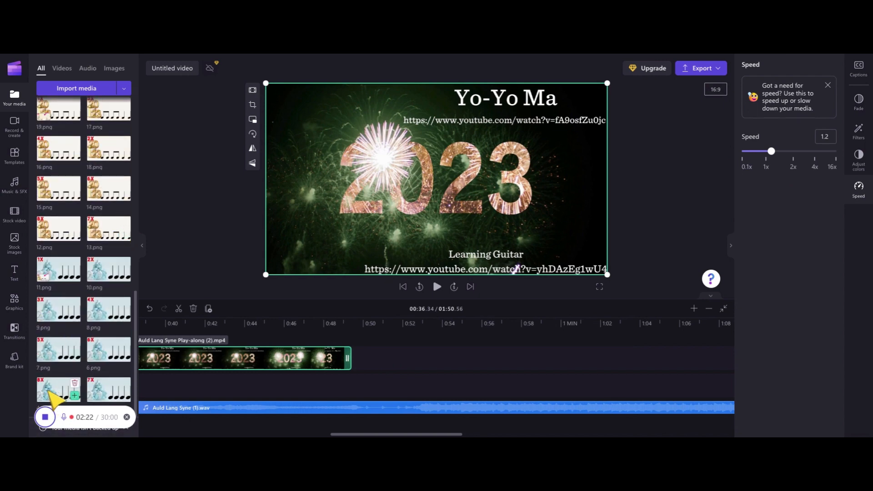
pyautogui.moveTo(50, 395); pyautogui.dragTo(384, 369)
pyautogui.hscroll(2, 400, 387)
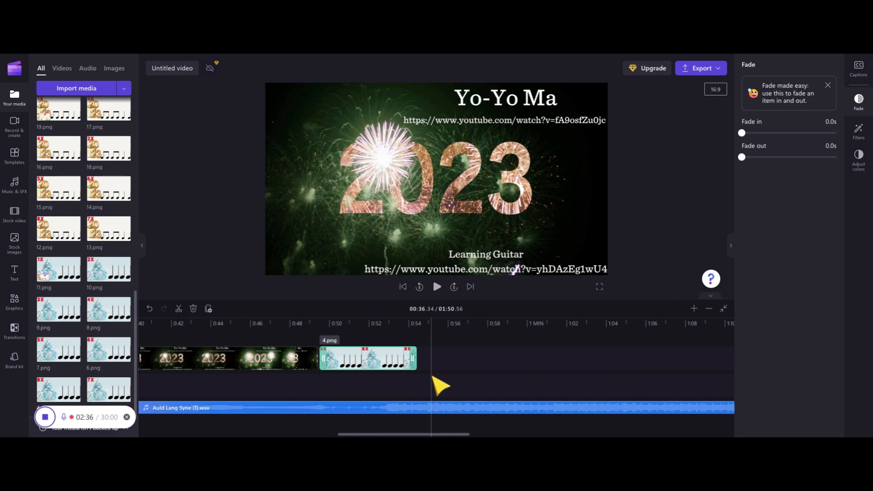
pyautogui.click(318, 322)
pyautogui.press('space')
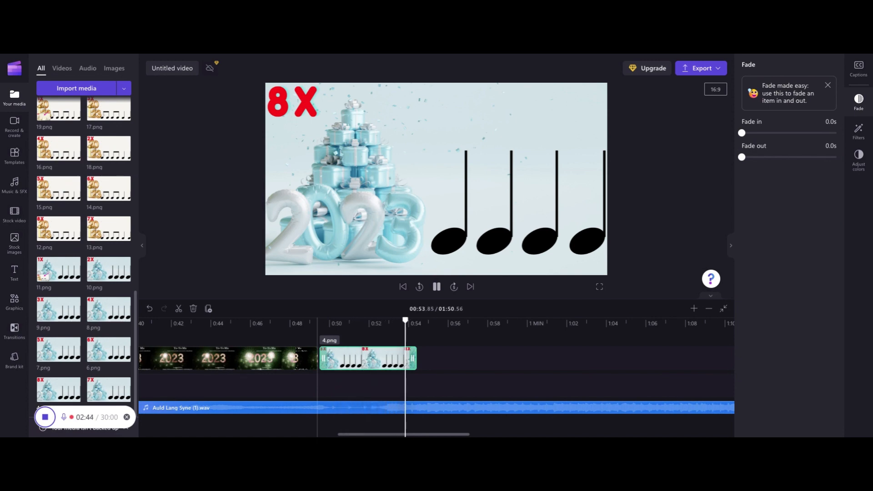
pyautogui.press('space')
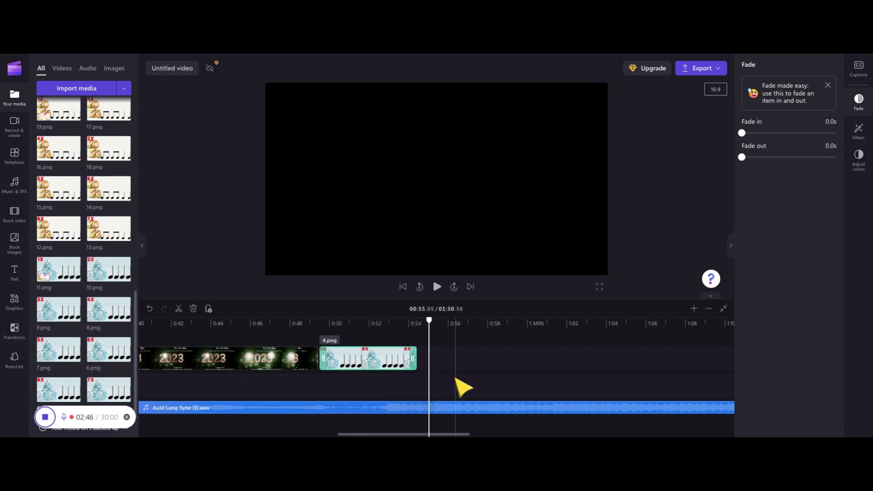
# - Move the playhead to 00:54.94 and extend the end of 4.png to it
pyautogui.click(694, 309)
pyautogui.click(694, 308)
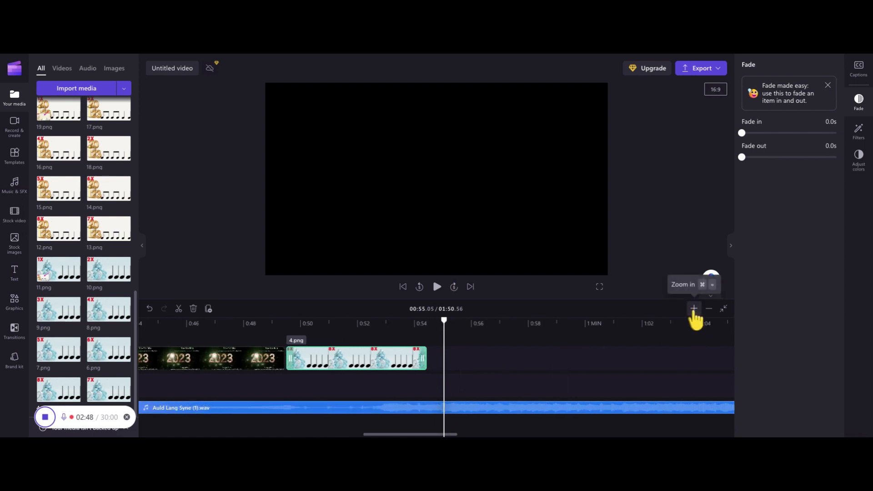
pyautogui.click(694, 309)
pyautogui.click(693, 309)
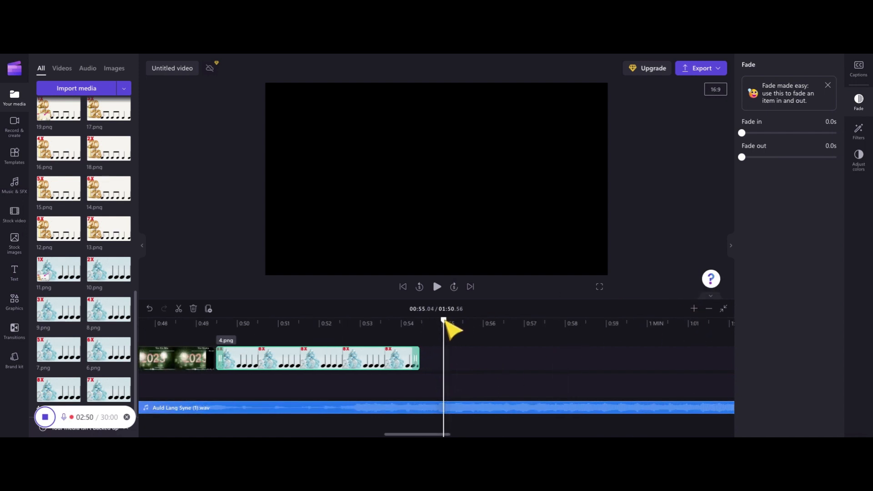
pyautogui.moveTo(444, 320); pyautogui.dragTo(441, 320)
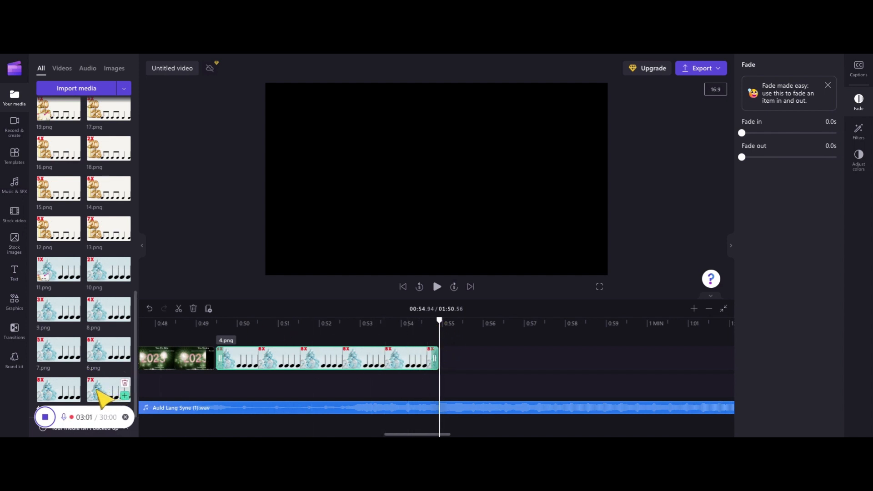
# - Add the 7X slide 5.png right after 4.png and play back from where the two slides meet
pyautogui.click(125, 395)
pyautogui.hscroll(3, 409, 399)
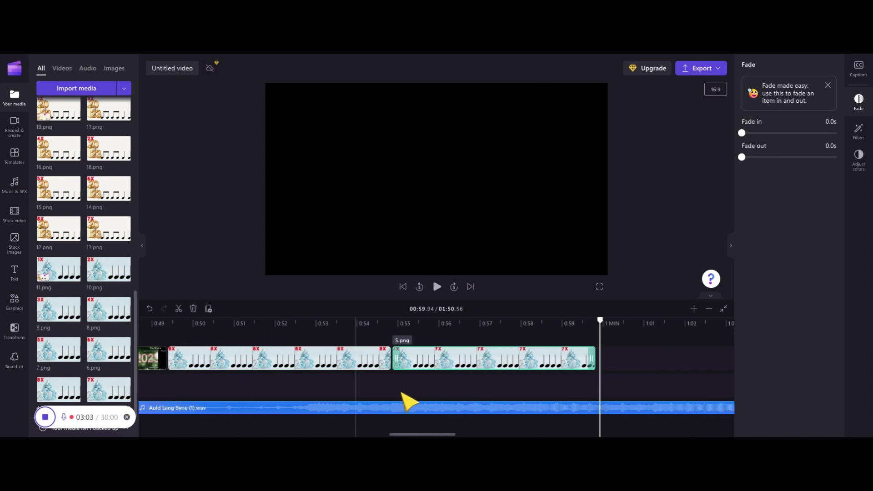
pyautogui.click(382, 323)
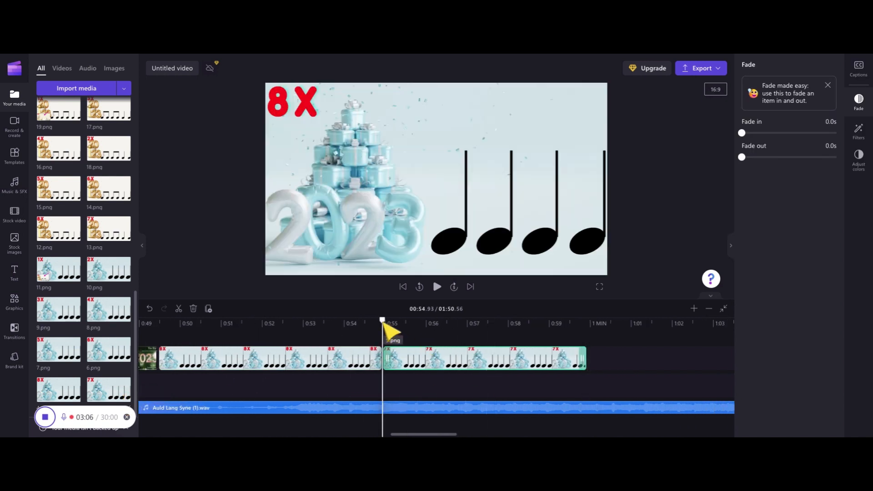
pyautogui.press('space')
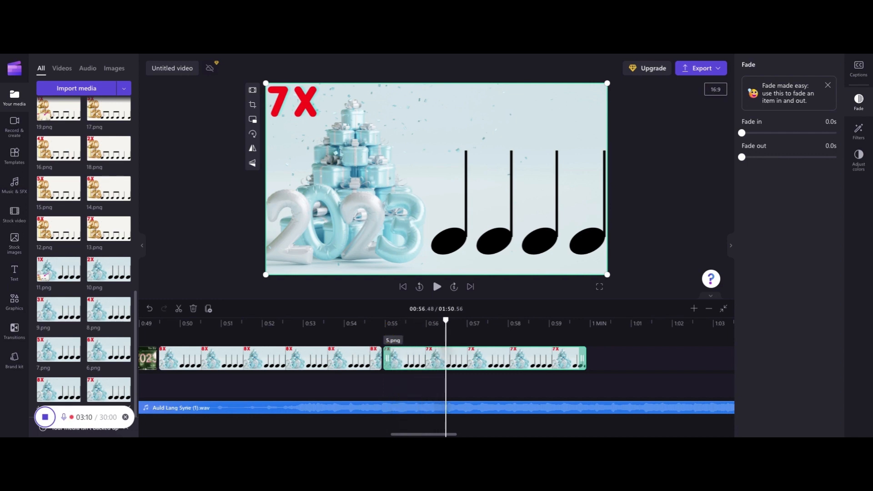
# - Replay from the start of 5.png, split it at 00:56.55 and delete the part after the cut
pyautogui.moveTo(446, 321); pyautogui.dragTo(381, 321)
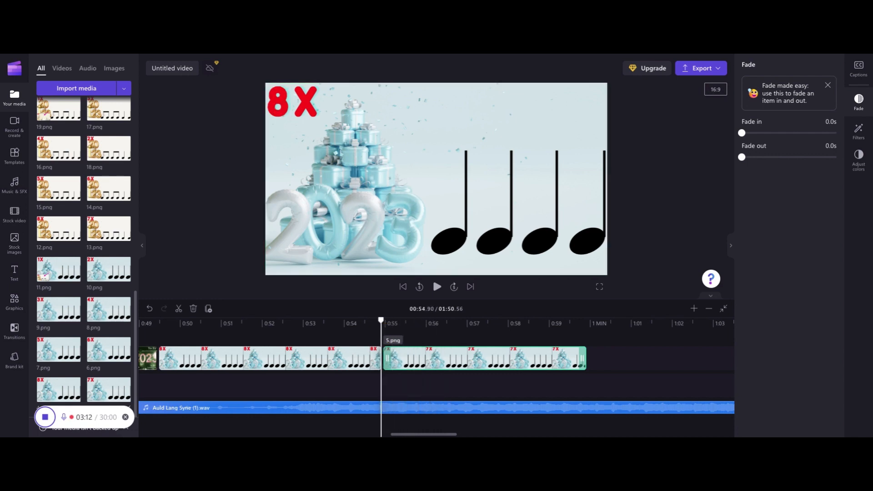
pyautogui.press('space')
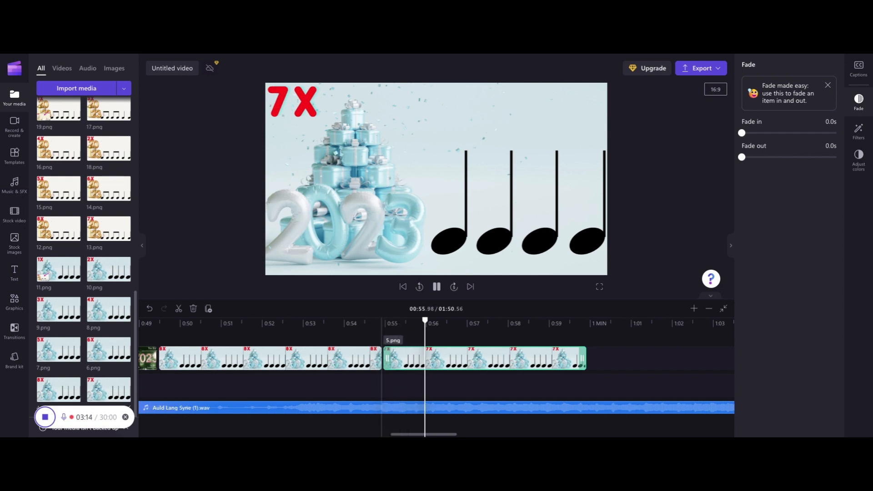
pyautogui.press('space')
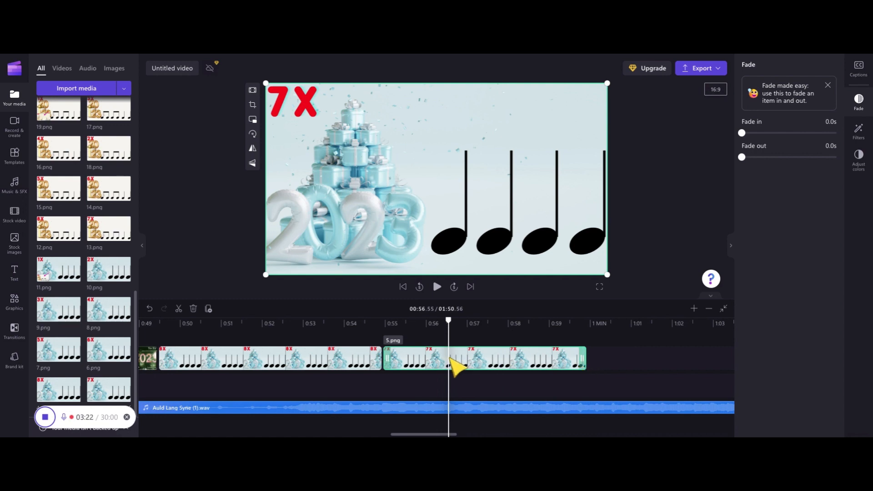
pyautogui.press('s')
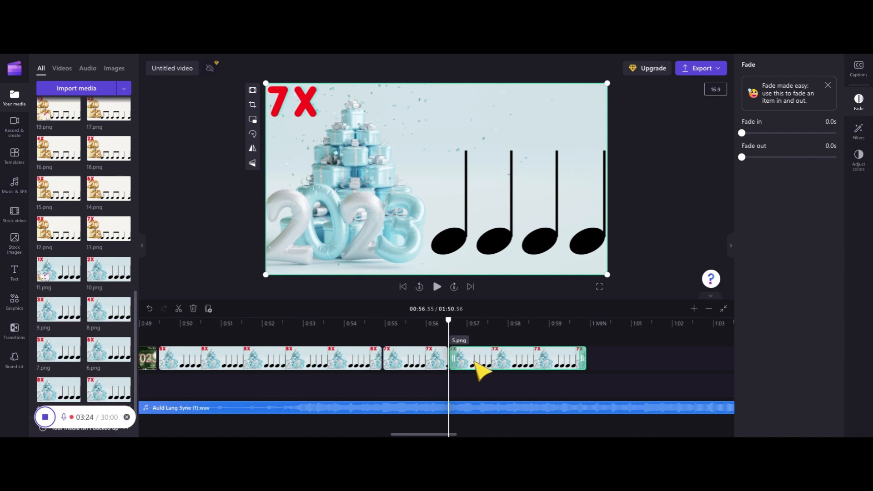
pyautogui.press('Delete')
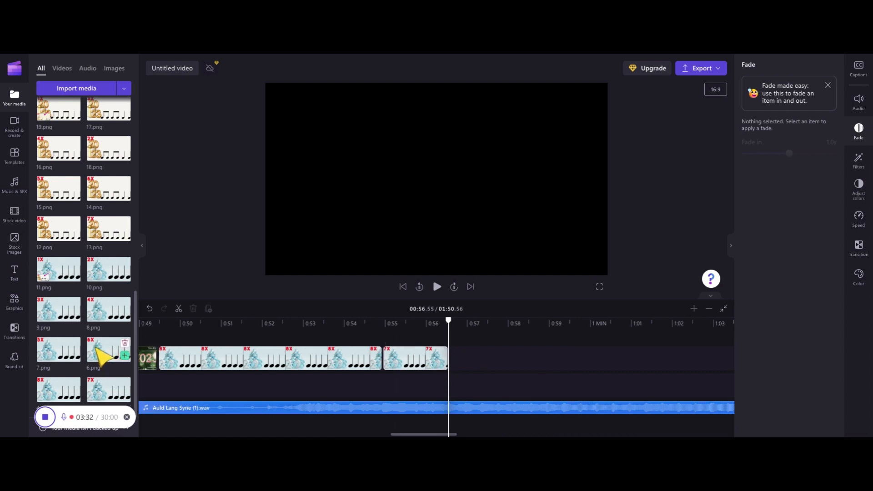
# - Place the 6X slide 6.png on the timeline right after 5.png
pyautogui.moveTo(99, 357); pyautogui.dragTo(418, 358)
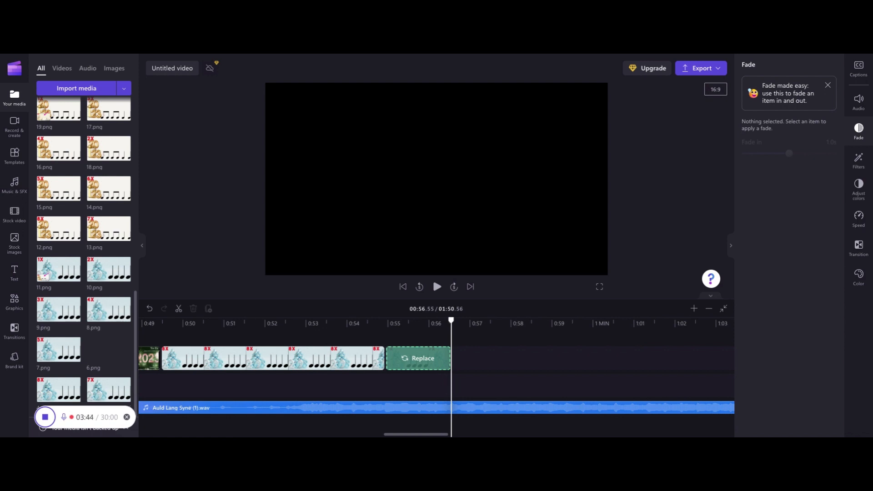
pyautogui.moveTo(437, 359); pyautogui.dragTo(477, 362)
pyautogui.hscroll(3, 493, 392)
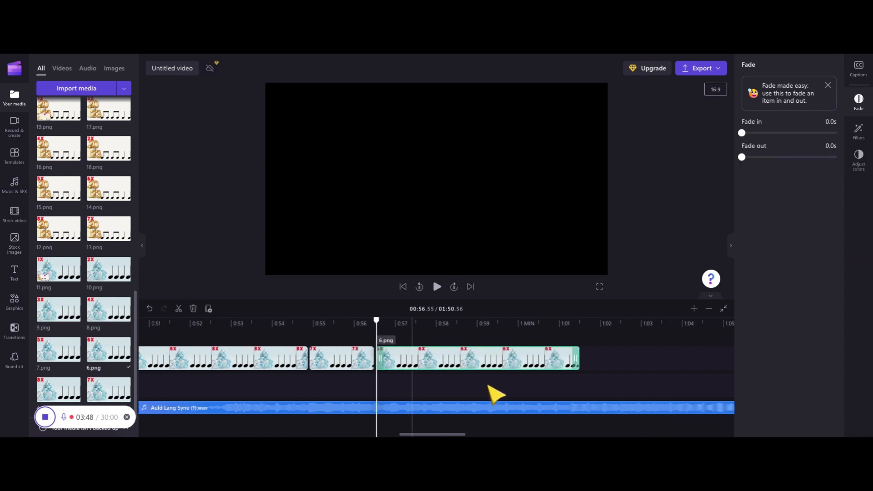
# - Play back 6.png against the audio, then replay it from 00:56.48 to judge where the slide should end
pyautogui.press('Right')
pyautogui.press('Right')
pyautogui.press('Right')
pyautogui.press('Right')
pyautogui.press('Right')
pyautogui.press('Right')
pyautogui.press('Right')
pyautogui.press('Right')
pyautogui.press('Right')
pyautogui.press('Right')
pyautogui.press('Right')
pyautogui.press('Right')
pyautogui.press('Right')
pyautogui.press('Right')
pyautogui.press('Right')
pyautogui.press('Right')
pyautogui.press('Right')
pyautogui.press('Right')
pyautogui.press('Right')
pyautogui.press('Right')
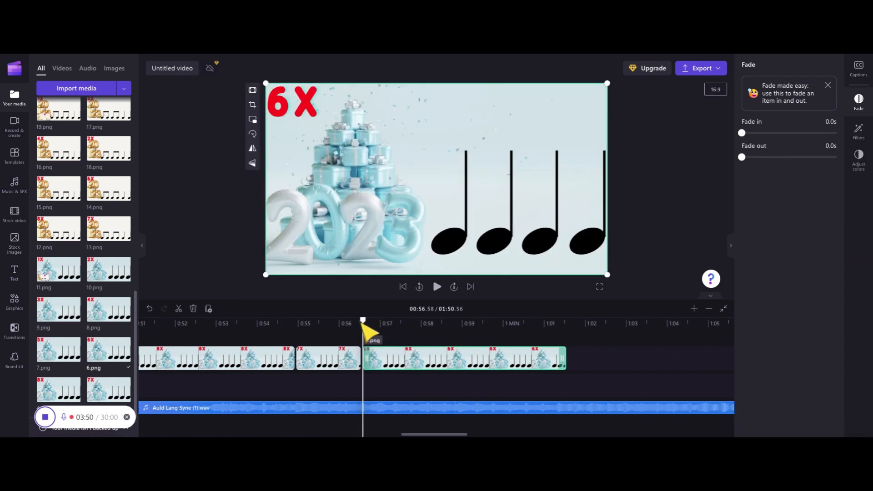
pyautogui.press('Right')
pyautogui.press('Right')
pyautogui.press('Right')
pyautogui.press('Right')
pyautogui.press('Right')
pyautogui.press('Right')
pyautogui.press('Right')
pyautogui.press('Right')
pyautogui.press('Right')
pyautogui.press('Right')
pyautogui.press('Right')
pyautogui.press('Right')
pyautogui.press('Right')
pyautogui.press('Right')
pyautogui.press('Right')
pyautogui.press('Right')
pyautogui.press('Right')
pyautogui.press('Right')
pyautogui.press('Right')
pyautogui.press('Right')
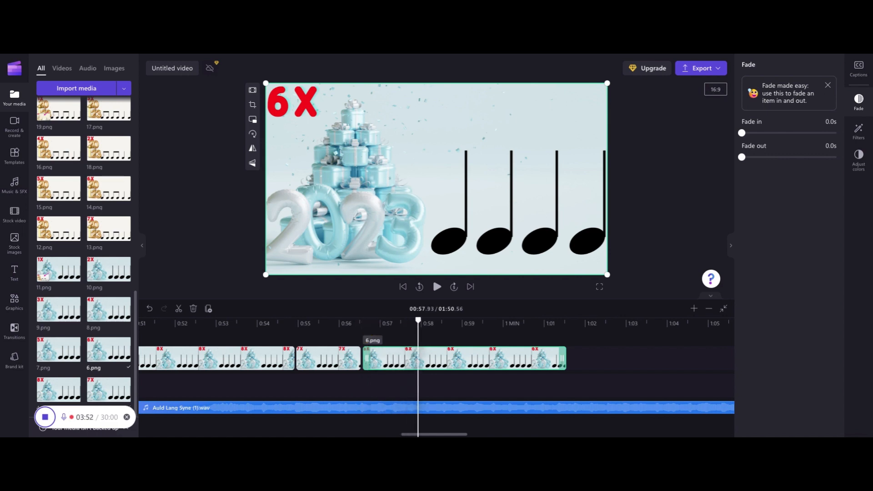
pyautogui.moveTo(426, 321); pyautogui.dragTo(359, 320)
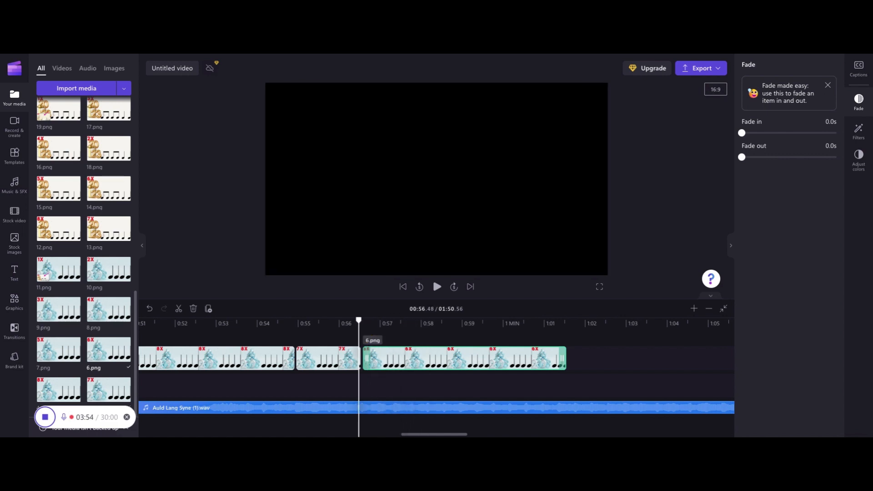
pyautogui.press('space')
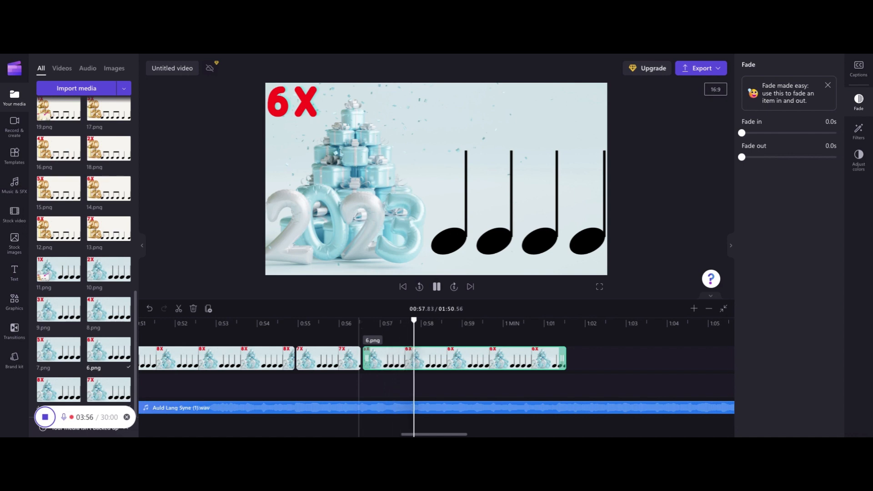
# - Move the playhead to 00:58.11 and trim the end of 6.png to it
pyautogui.click(428, 323)
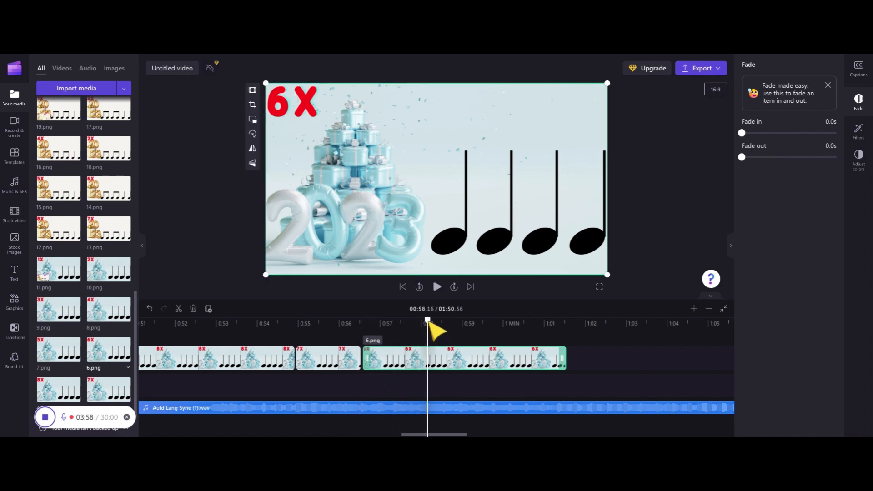
pyautogui.press('Left')
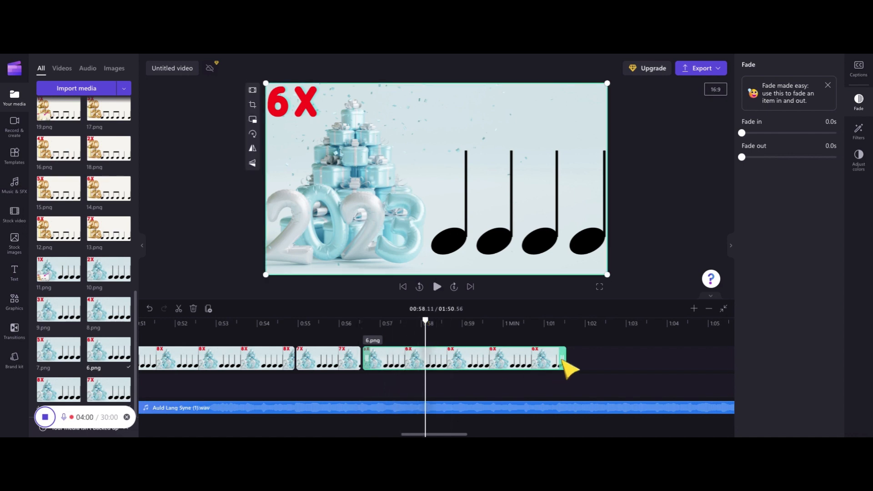
pyautogui.moveTo(563, 359); pyautogui.dragTo(427, 359)
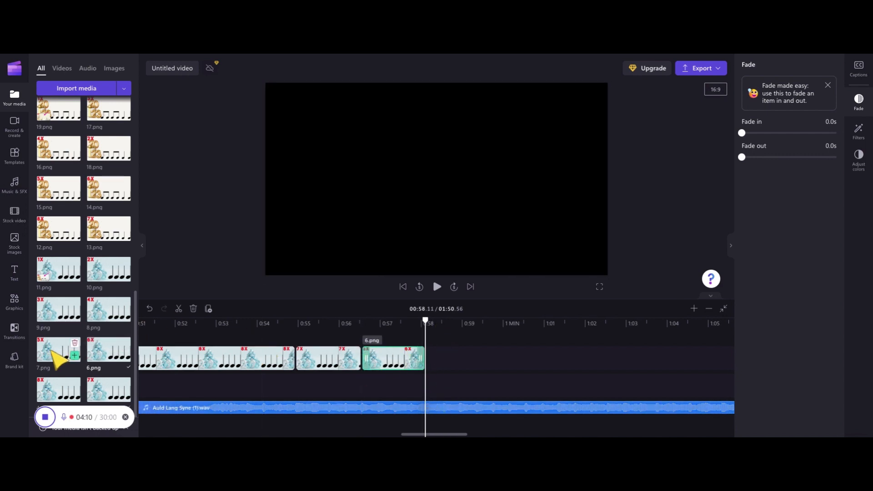
# - Add the 5X slide 7.png right after 6.png and trim its end to 00:59.72
pyautogui.click(75, 355)
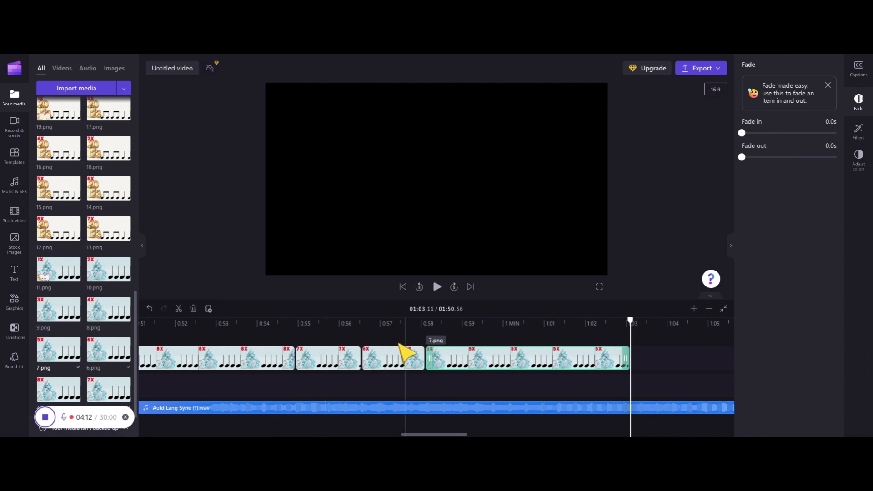
pyautogui.click(426, 324)
pyautogui.moveTo(427, 324); pyautogui.dragTo(491, 320)
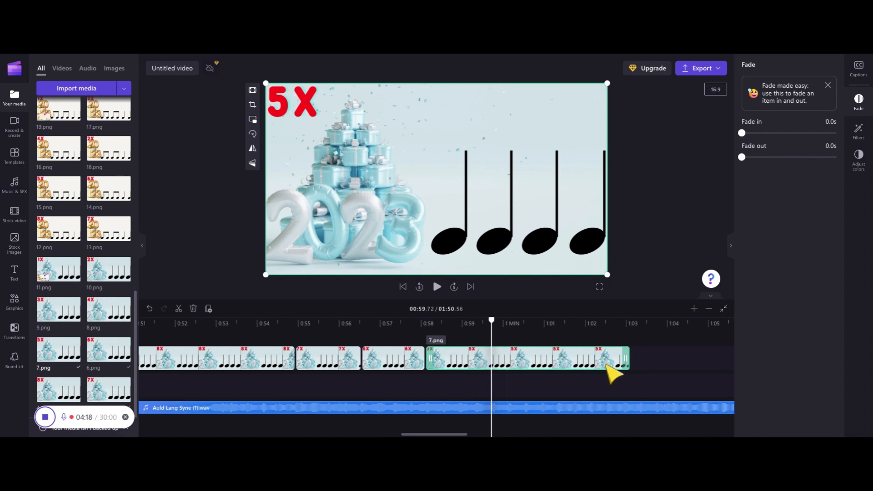
pyautogui.moveTo(625, 358); pyautogui.dragTo(493, 357)
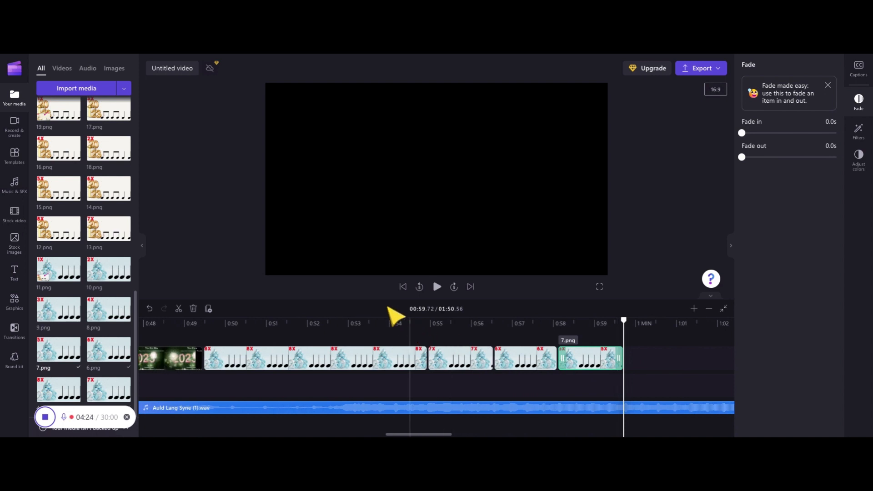
# - Return the playhead to 00:54.94, where the 7X slide 5.png begins
pyautogui.click(429, 321)
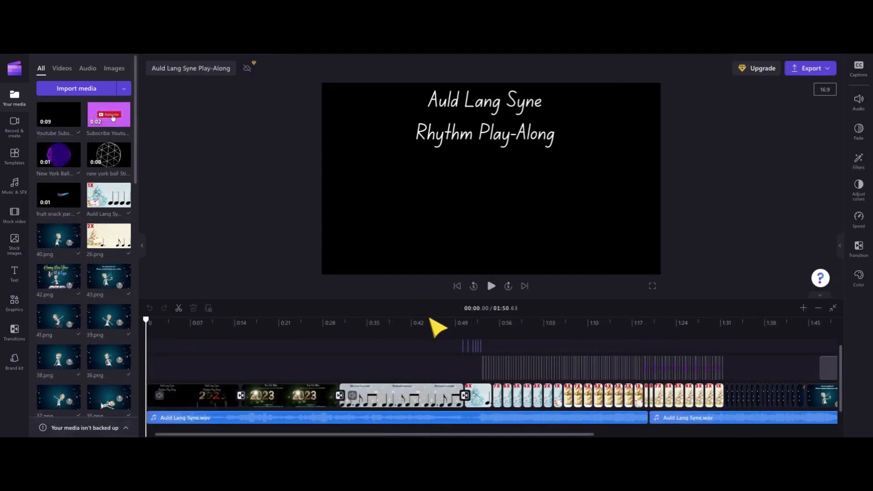
# - Examine how the rhythm slides and their beat stickers are arranged on the timeline of the Auld Lang Syne Play-Along project
pyautogui.hscroll(5, 452, 351)
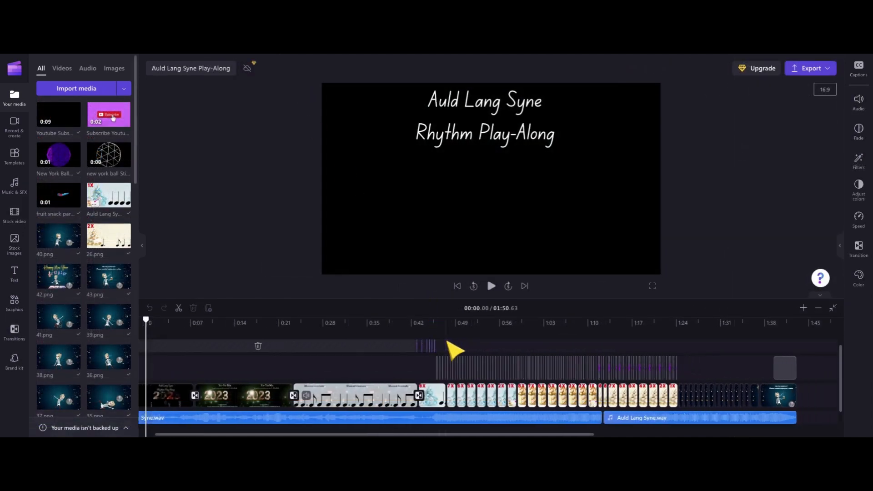
pyautogui.click(804, 308)
pyautogui.click(804, 309)
pyautogui.click(803, 308)
pyautogui.click(803, 308)
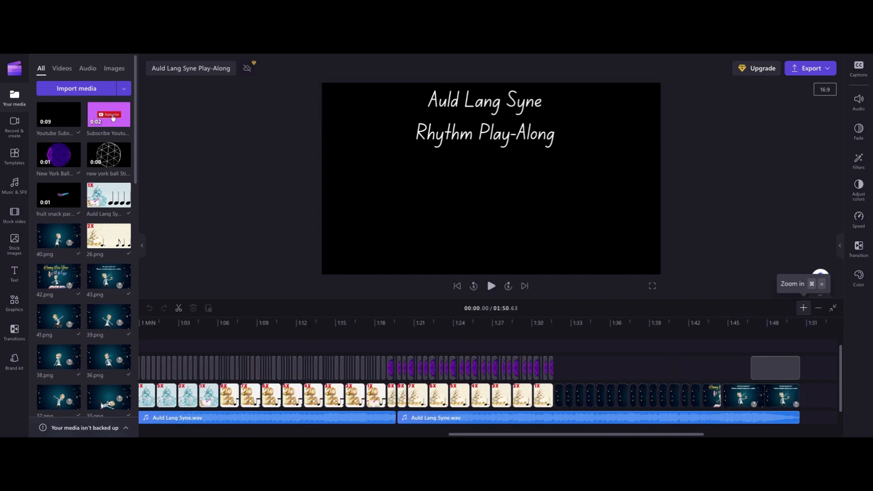
pyautogui.click(803, 309)
pyautogui.click(803, 309)
pyautogui.click(803, 308)
pyautogui.click(804, 308)
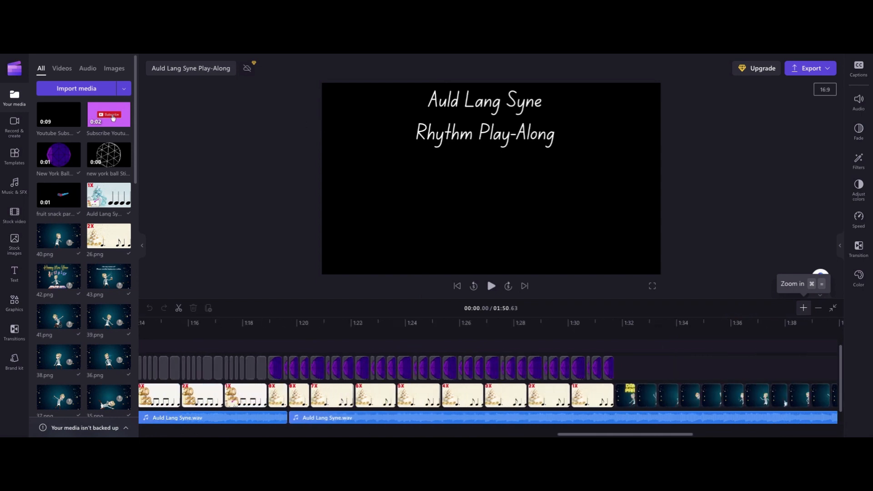
pyautogui.click(803, 308)
pyautogui.hscroll(-5, 506, 390)
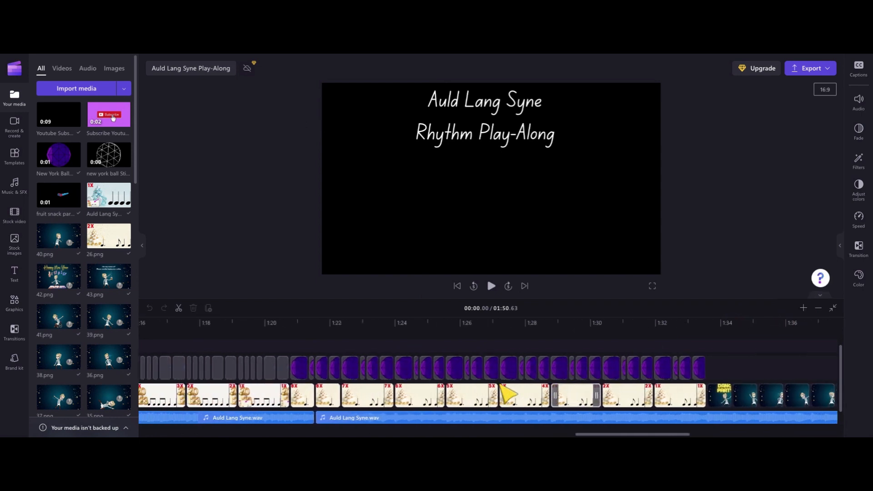
pyautogui.hscroll(-5, 505, 391)
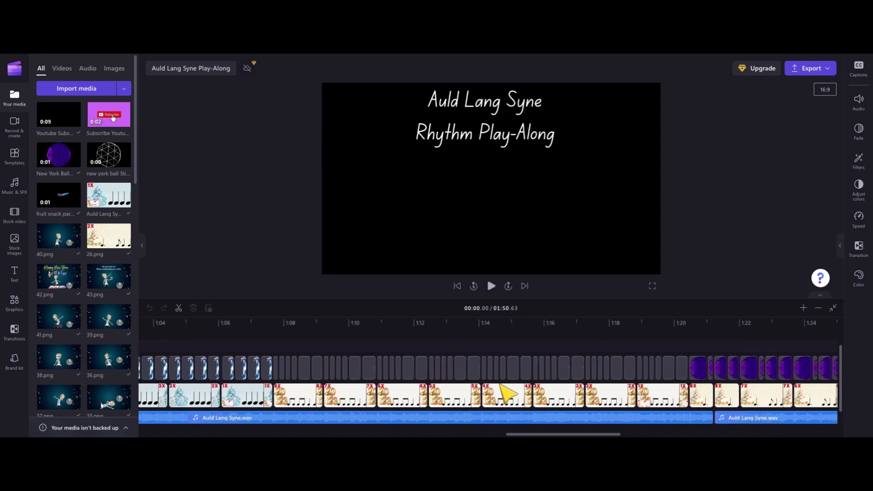
pyautogui.click(803, 308)
pyautogui.click(803, 308)
pyautogui.click(803, 308)
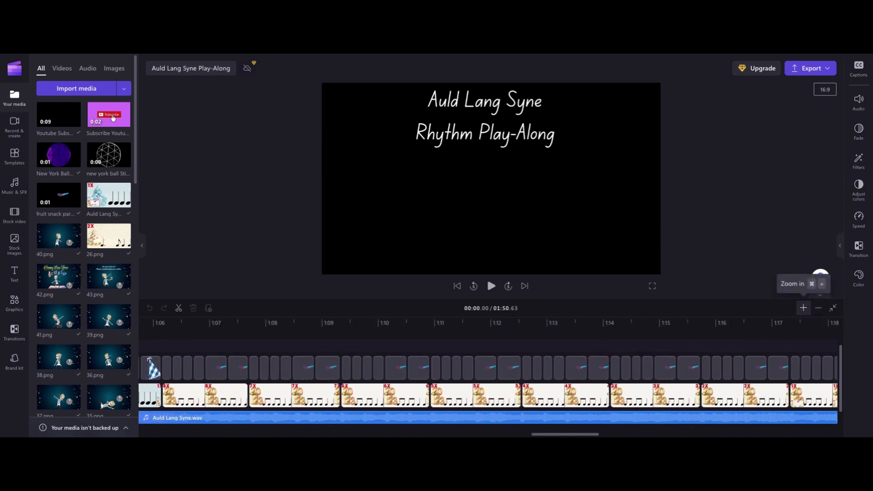
pyautogui.click(803, 308)
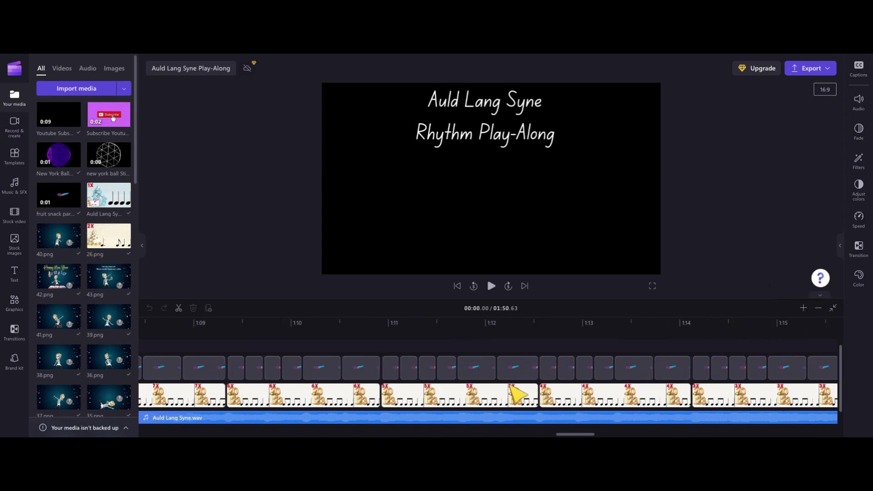
pyautogui.hscroll(-5, 498, 387)
pyautogui.hscroll(-5, 500, 391)
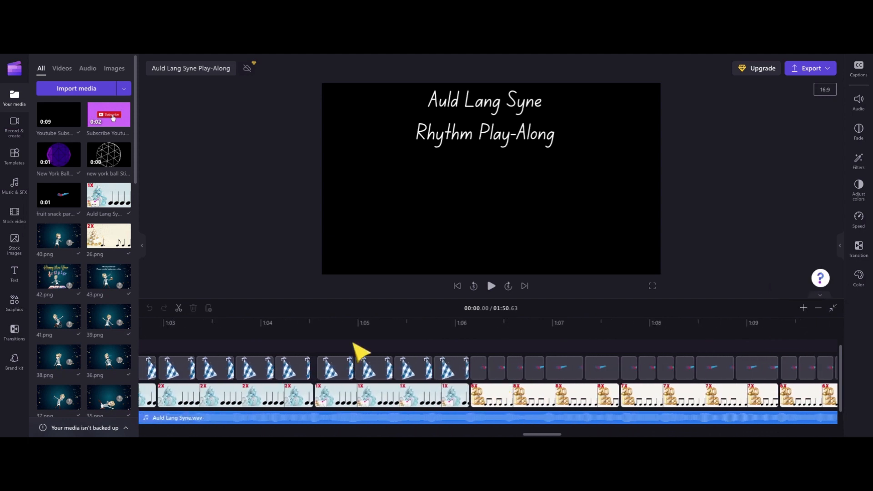
# - Play back the party hat stickers over the blue 2X and 1X slides from 01:02.96
pyautogui.click(320, 327)
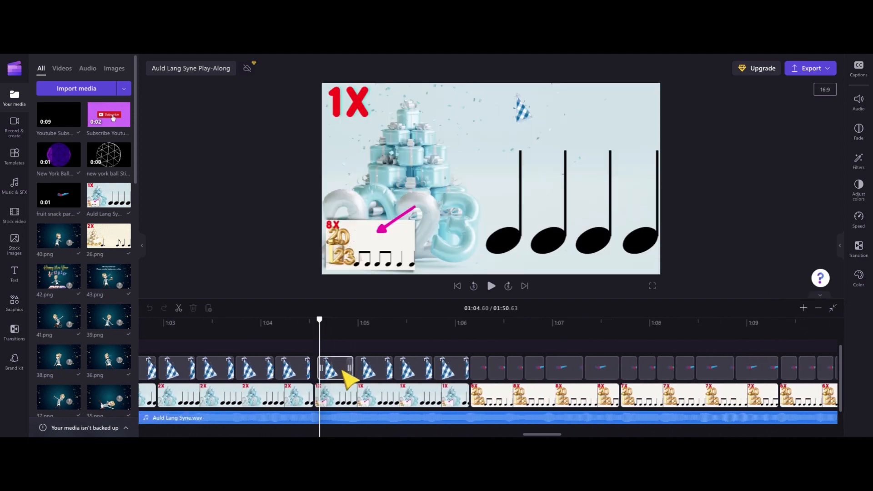
pyautogui.hscroll(-2, 328, 380)
pyautogui.click(317, 326)
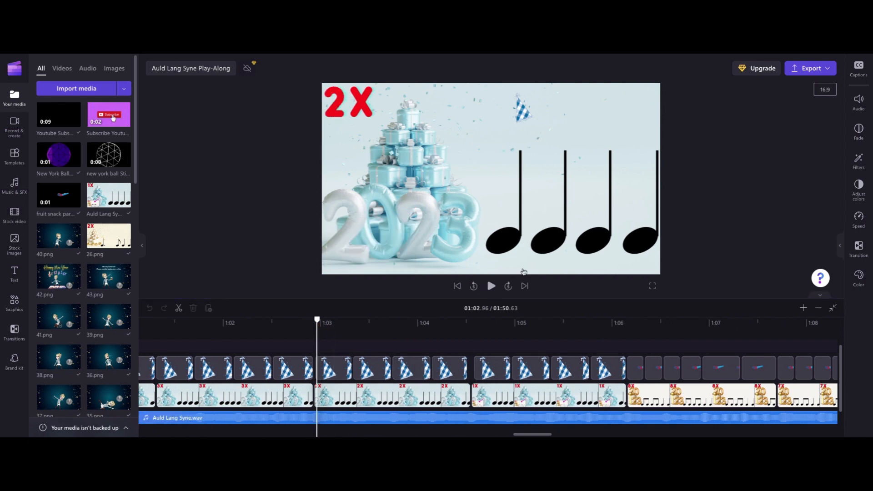
pyautogui.click(491, 286)
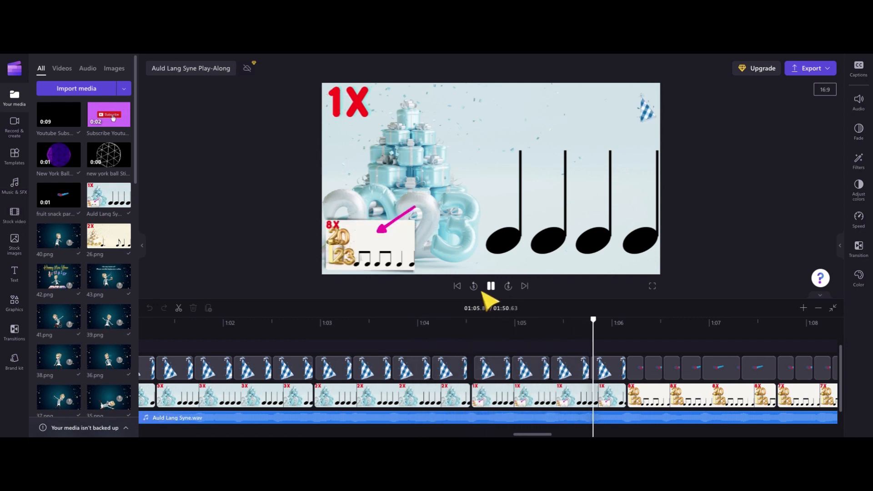
pyautogui.click(491, 286)
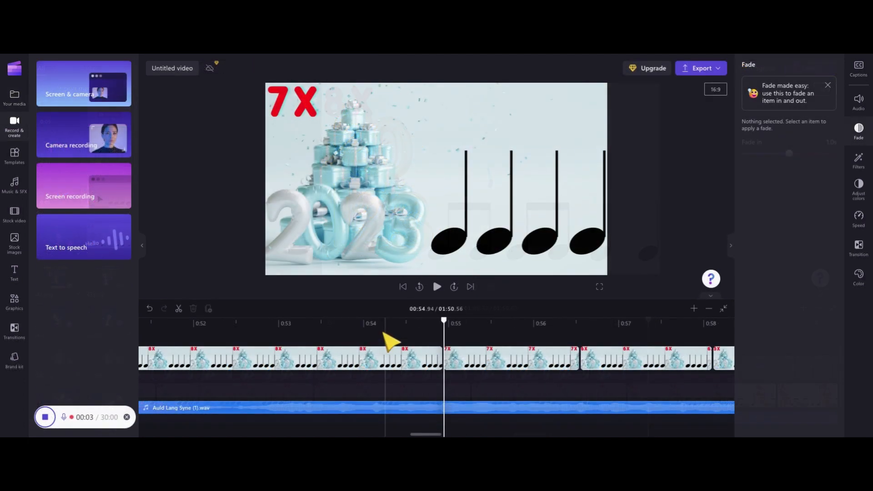
# - Look through the stock images, stock videos, and music and sound effects libraries in the untitled project
pyautogui.hscroll(3, 384, 339)
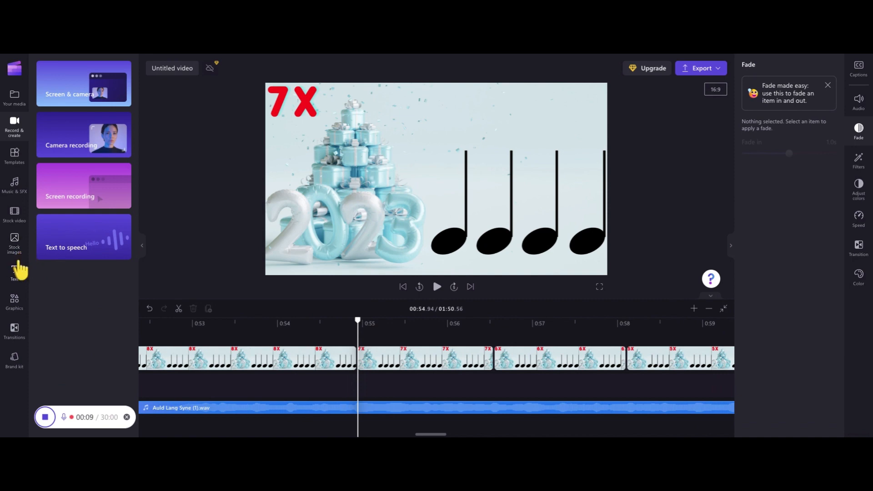
pyautogui.click(17, 244)
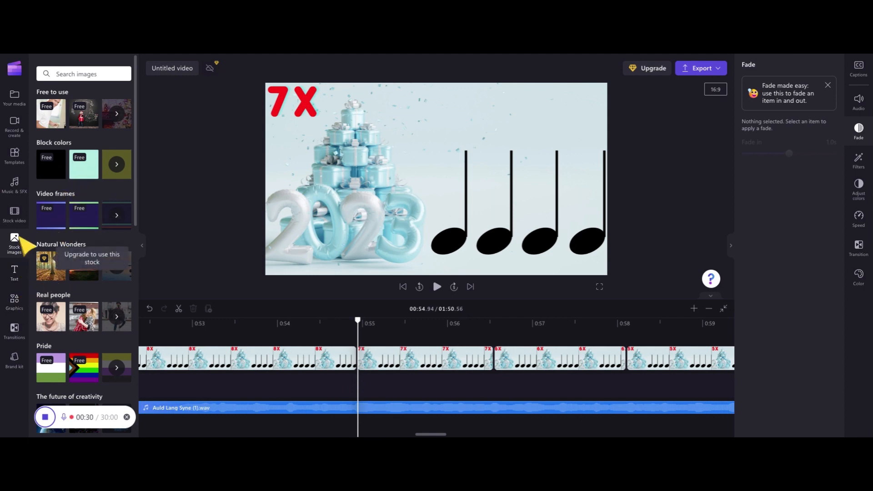
pyautogui.click(17, 214)
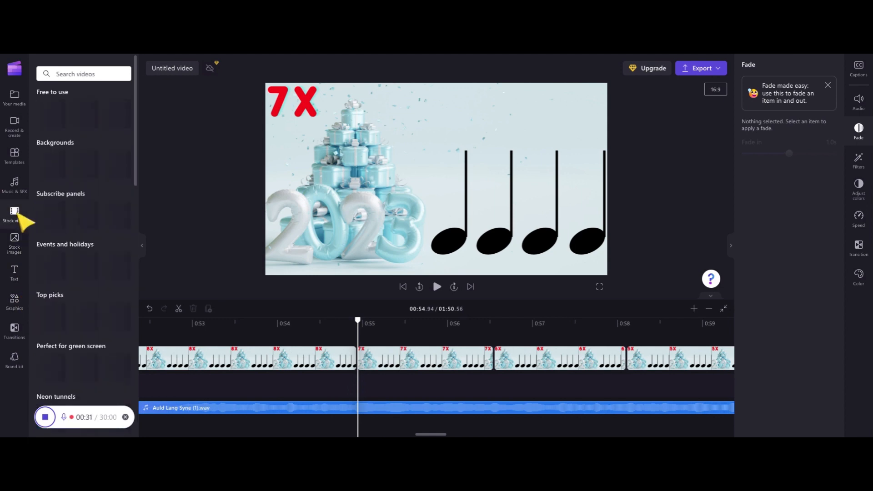
pyautogui.click(16, 190)
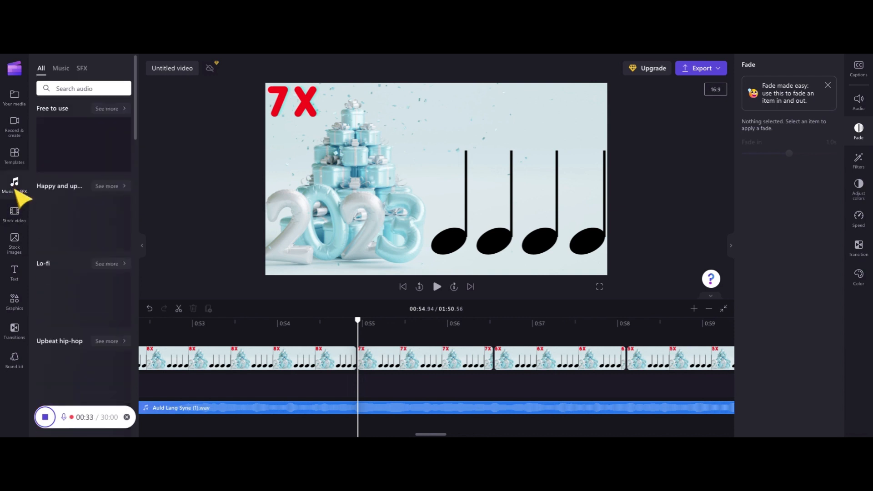
# - Search the GIPHY stickers for "party hat" and look through the results
pyautogui.click(17, 303)
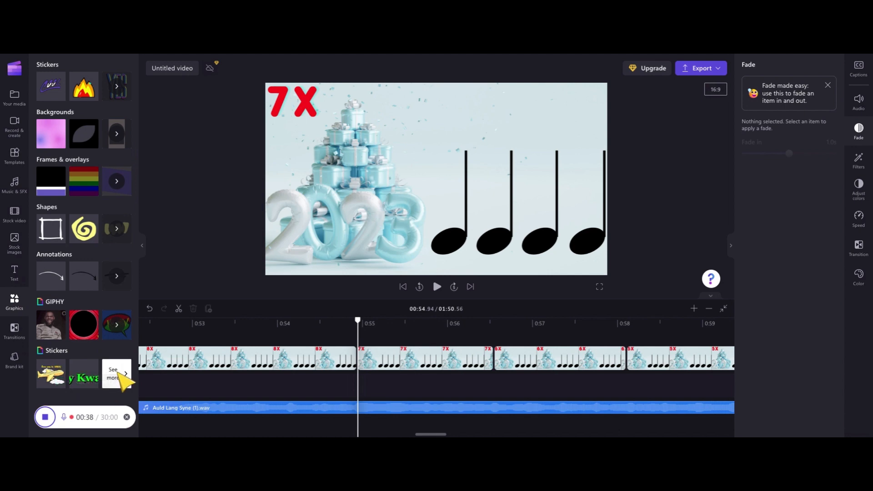
pyautogui.click(119, 372)
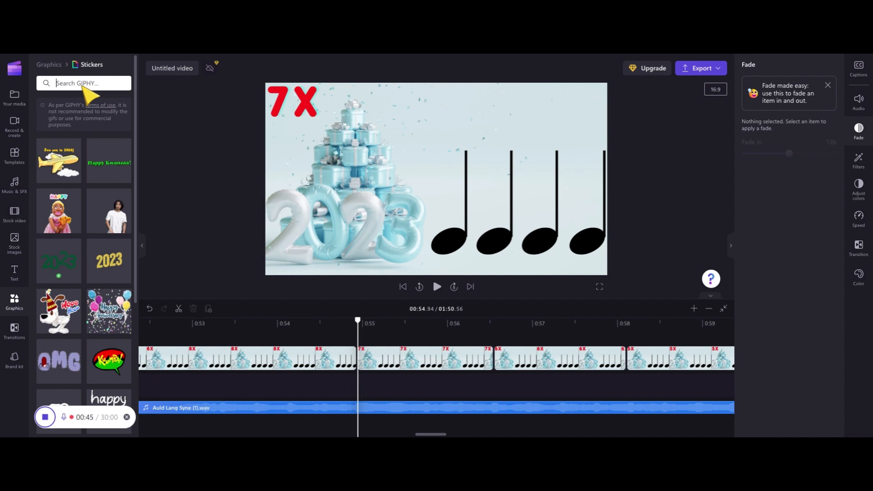
pyautogui.write('party hat')
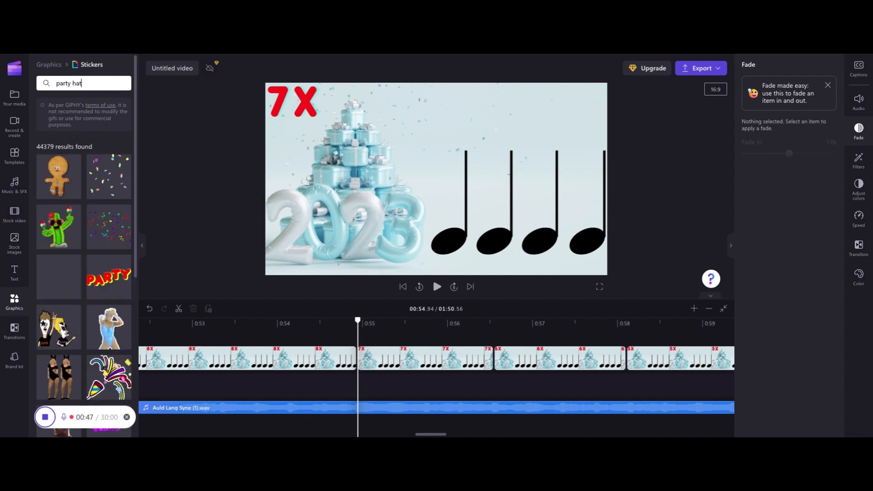
pyautogui.scroll(-10, 59, 310)
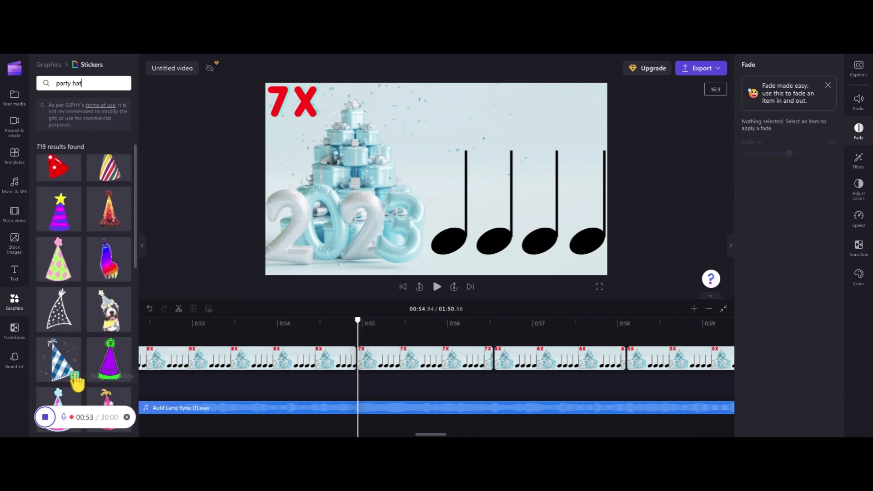
# - Add the blue-and-white checkered party hat sticker at the start of the 7X slide and move the playhead to 00:54.95
pyautogui.click(75, 375)
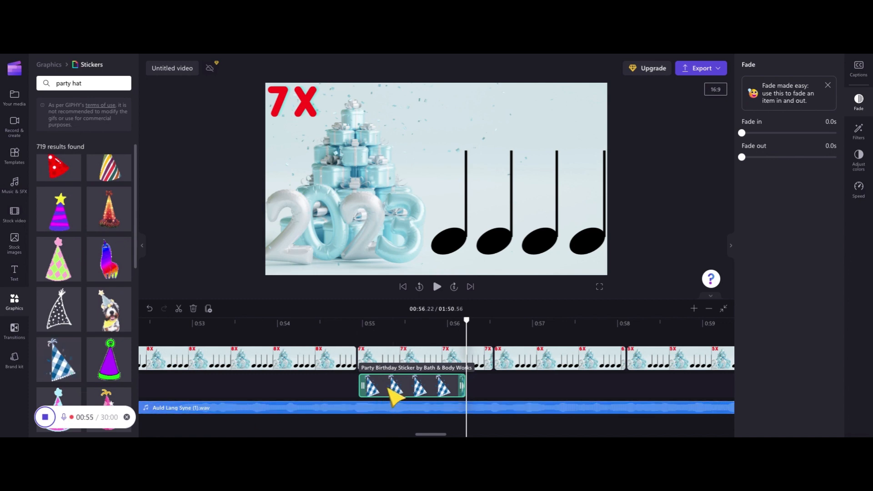
pyautogui.click(361, 325)
pyautogui.click(360, 323)
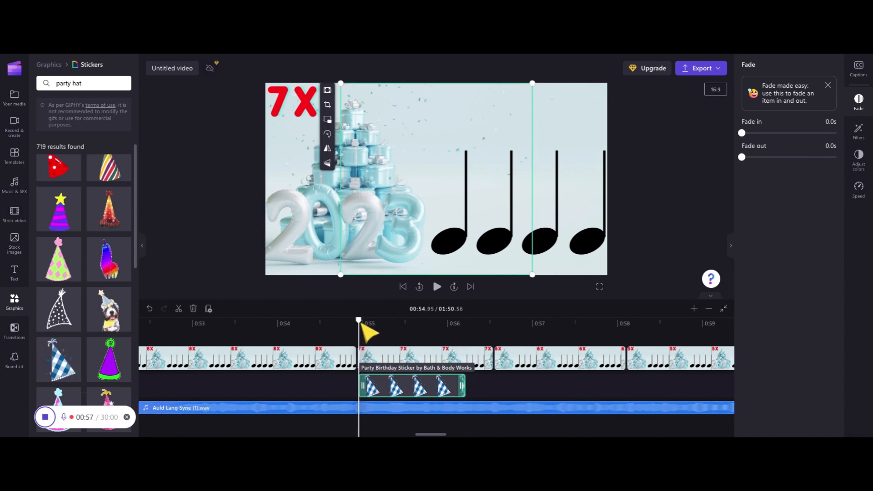
# - Move the checkered party hat sticker to a track above the 7X slide and shrink it to sit over the first quarter note
pyautogui.moveTo(392, 397); pyautogui.dragTo(391, 359)
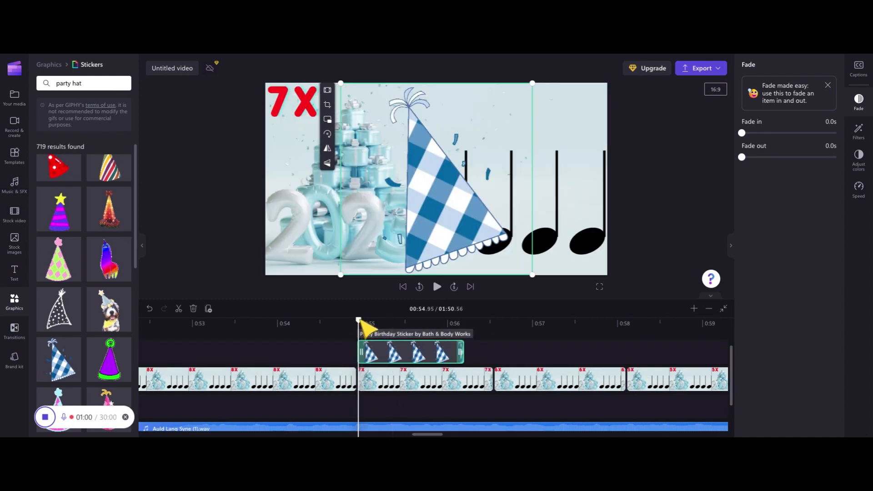
pyautogui.moveTo(360, 321); pyautogui.dragTo(359, 321)
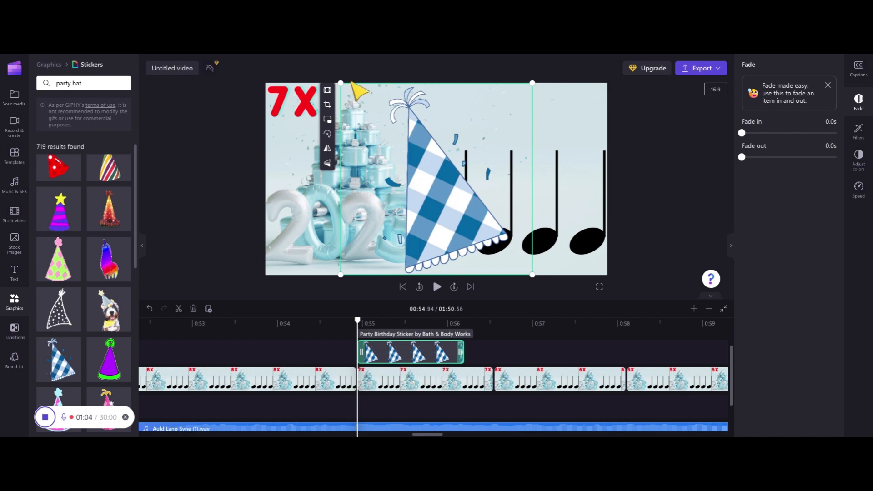
pyautogui.moveTo(340, 84); pyautogui.dragTo(462, 130)
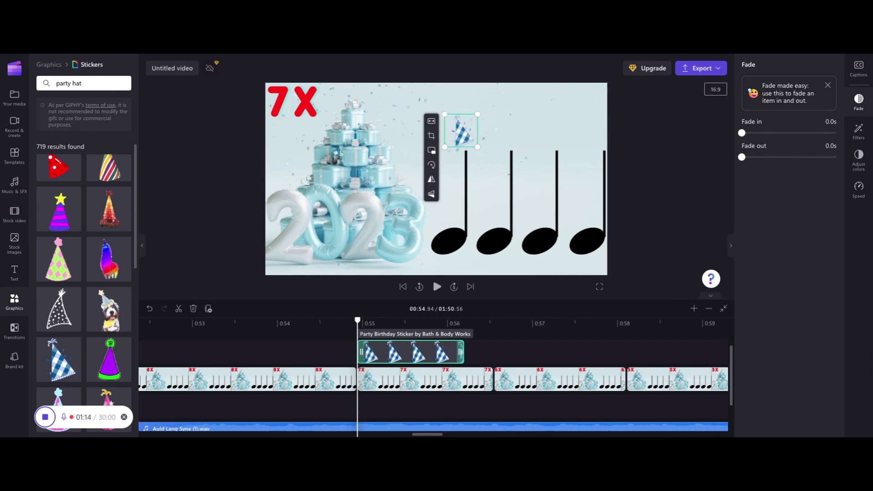
# - Trim the party hat sticker's end to about 00:55.31 so it covers only the first beat of the 7X slide
pyautogui.scroll(-1, 396, 382)
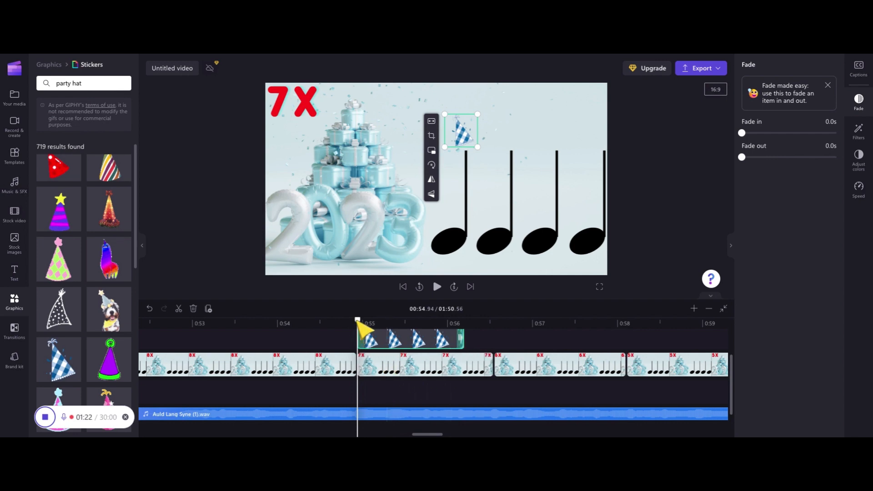
pyautogui.moveTo(357, 320); pyautogui.dragTo(389, 320)
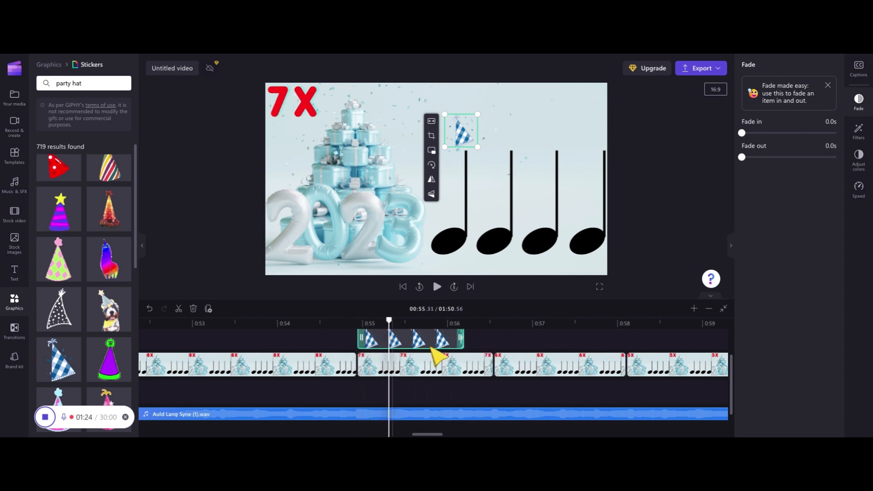
pyautogui.moveTo(460, 338)
pyautogui.mouseDown()
pyautogui.moveTo(403, 339)
pyautogui.moveTo(384, 350)
pyautogui.mouseUp()
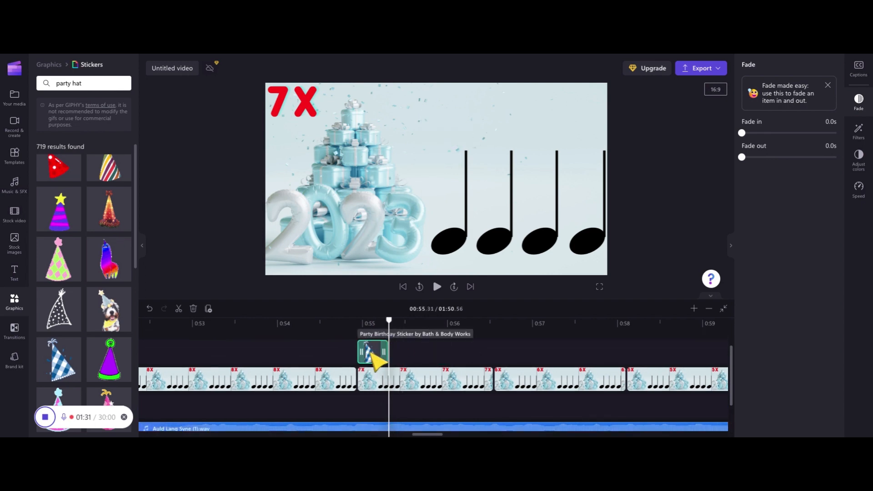
pyautogui.moveTo(389, 321); pyautogui.dragTo(371, 337)
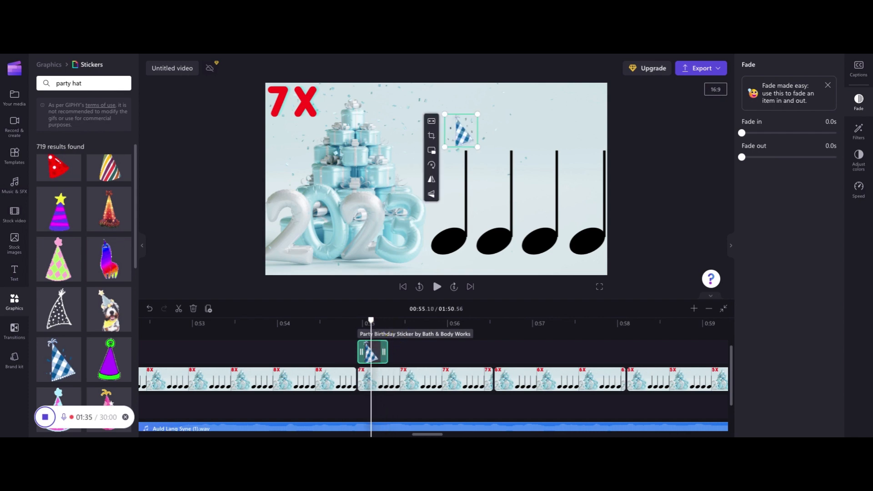
# - Duplicate the trimmed party hat sticker three times in a row along the 7X slide, starting from 00:55.30
pyautogui.moveTo(372, 320); pyautogui.dragTo(388, 321)
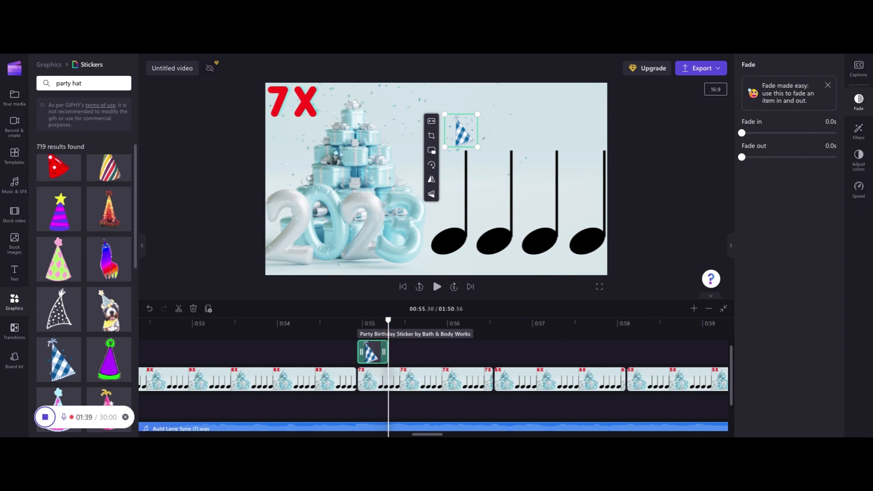
pyautogui.hotkey('ctrl', 'v')
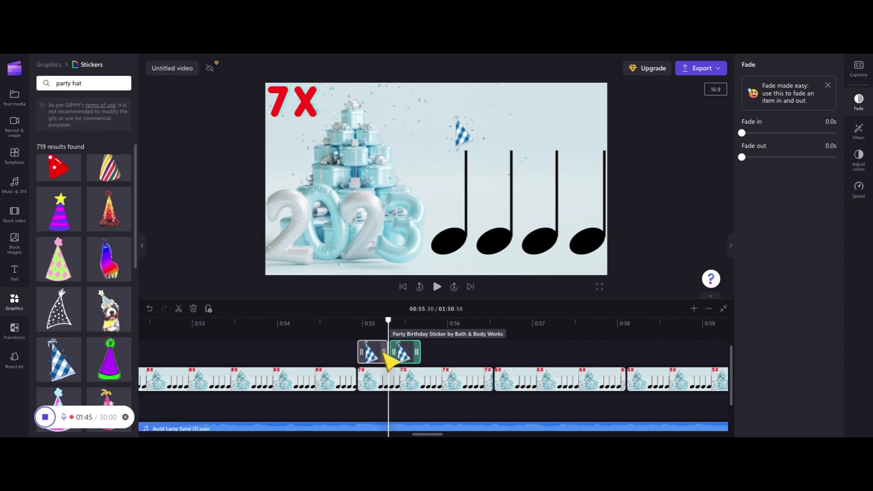
pyautogui.moveTo(389, 321); pyautogui.dragTo(421, 321)
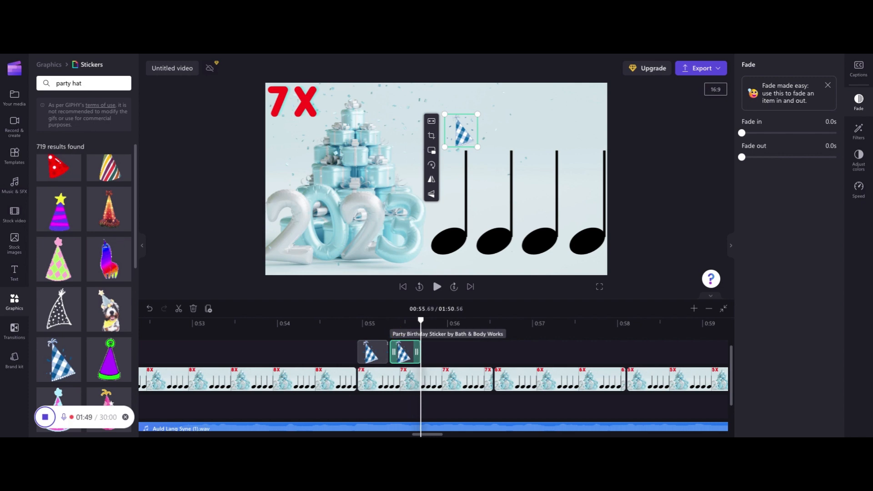
pyautogui.hotkey('ctrl', 'd')
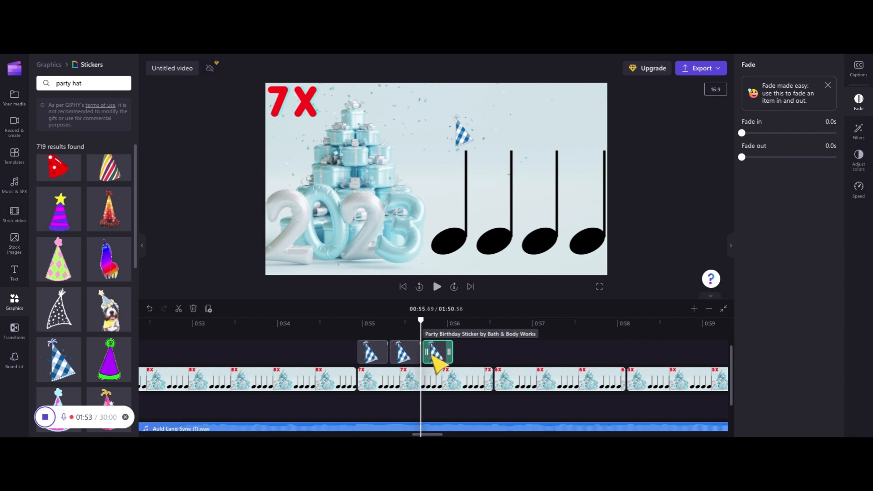
pyautogui.moveTo(421, 321); pyautogui.dragTo(495, 321)
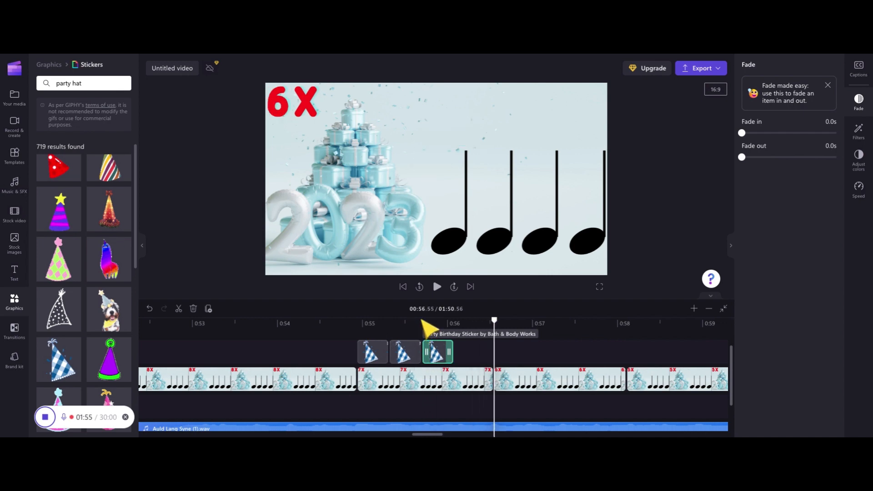
pyautogui.hotkey('ctrl', 'd')
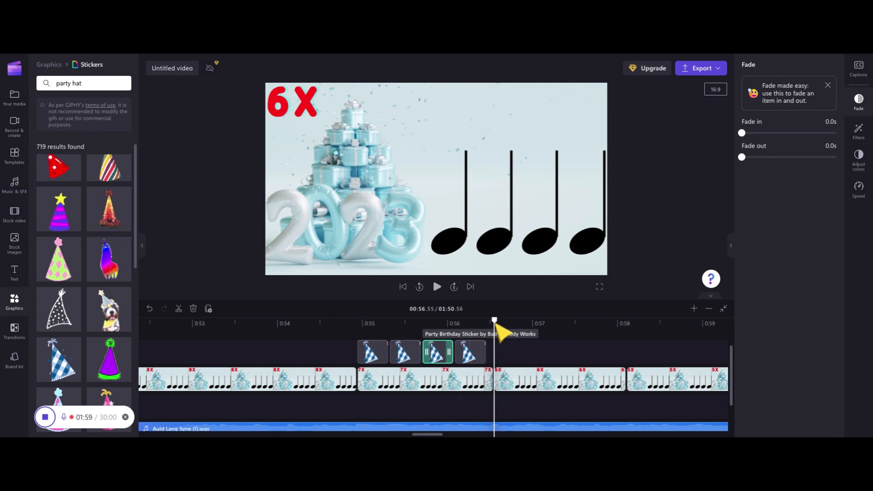
# - Position the second, third and fourth party hat stickers above the second, third and fourth quarter notes of the 7X slide
pyautogui.moveTo(498, 324); pyautogui.dragTo(396, 320)
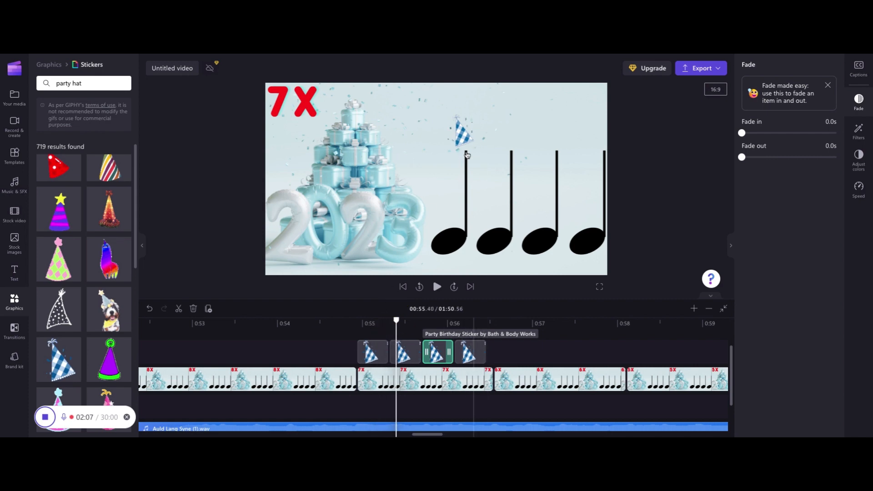
pyautogui.click(406, 354)
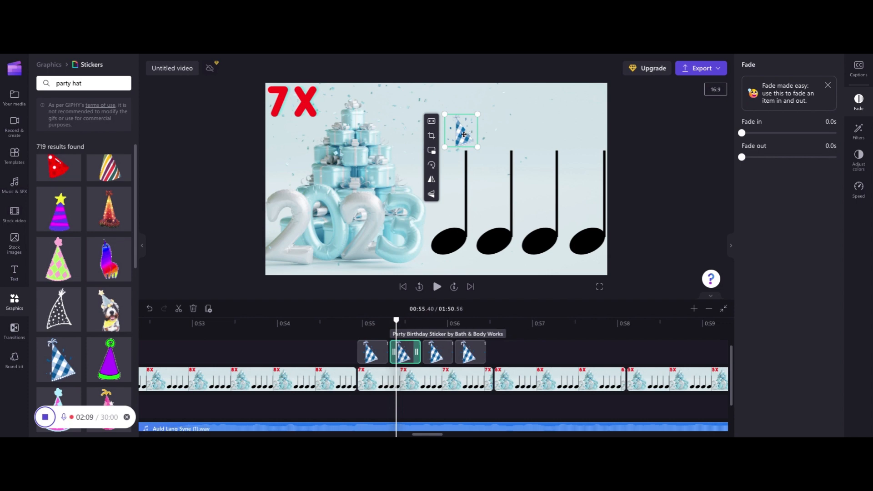
pyautogui.moveTo(463, 134); pyautogui.dragTo(511, 132)
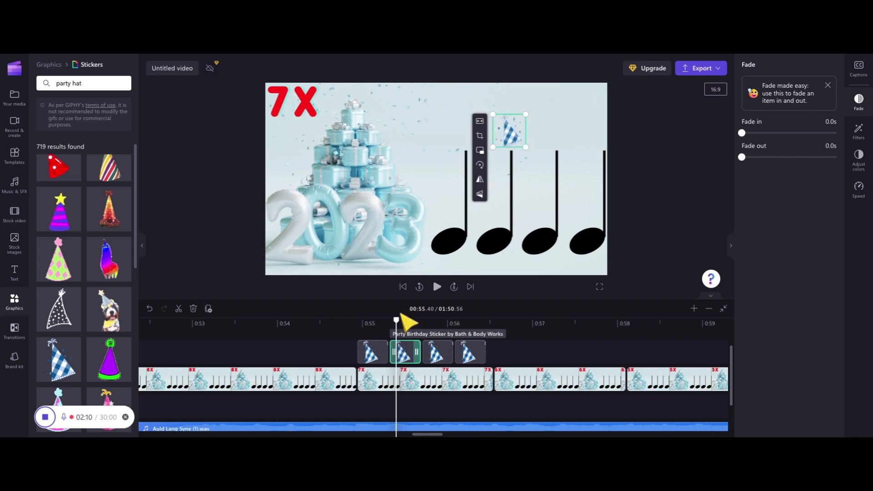
pyautogui.moveTo(396, 320); pyautogui.dragTo(429, 320)
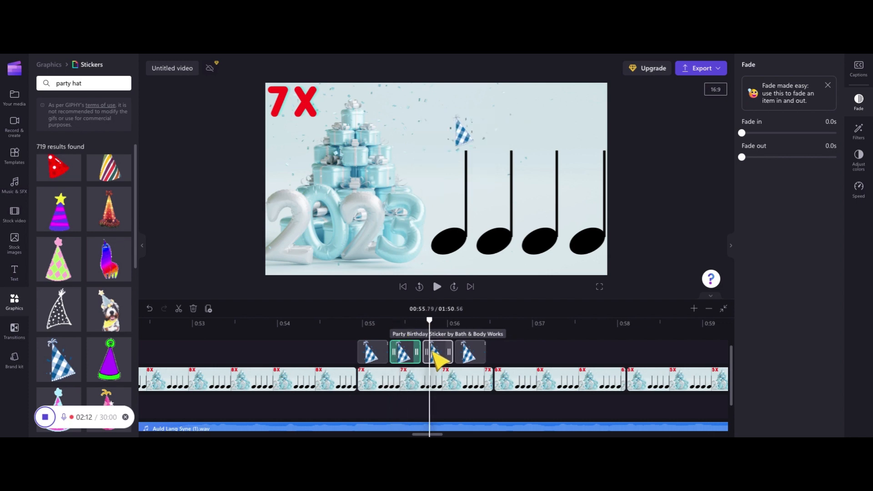
pyautogui.click(436, 359)
pyautogui.moveTo(464, 135); pyautogui.dragTo(555, 134)
pyautogui.click(470, 355)
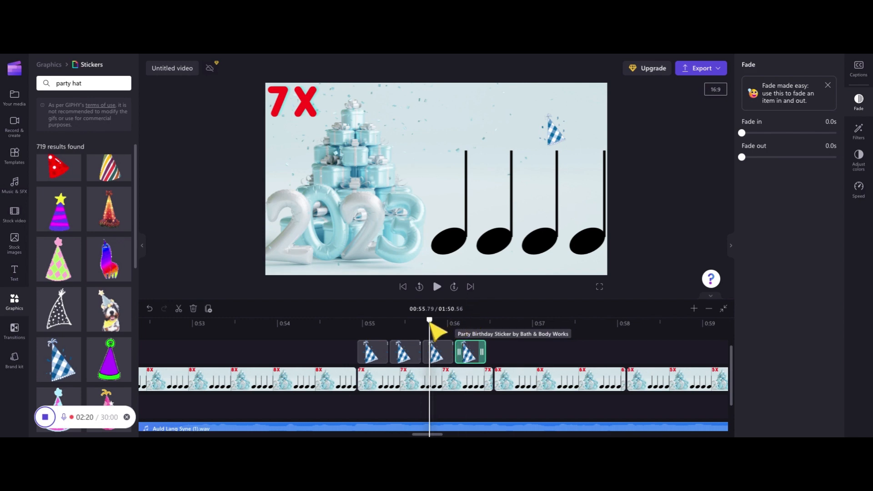
pyautogui.moveTo(429, 320); pyautogui.dragTo(474, 315)
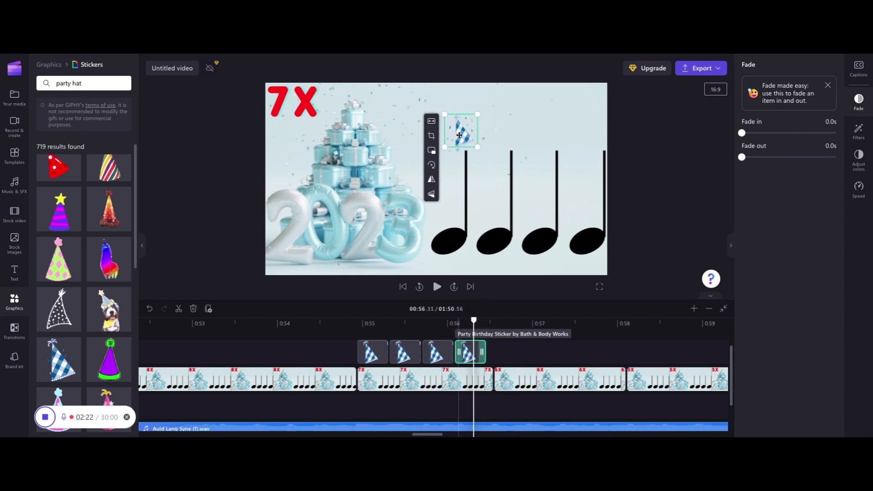
pyautogui.moveTo(459, 135); pyautogui.dragTo(589, 133)
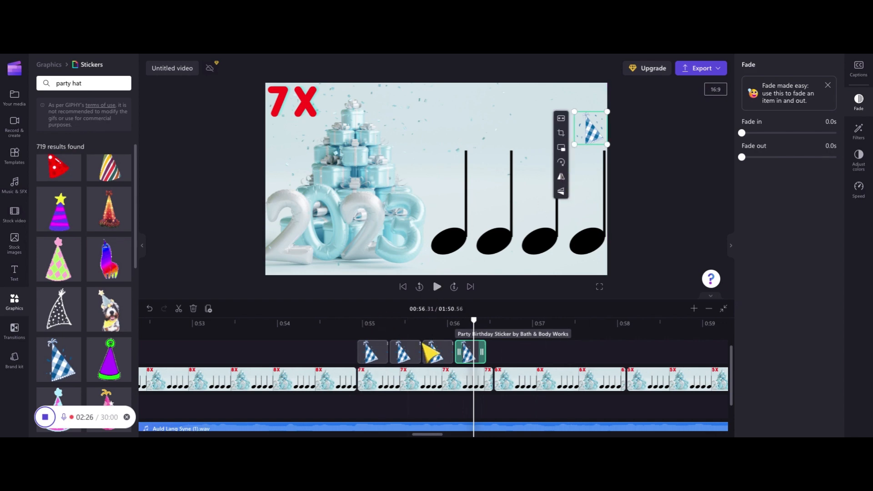
# - Play back the four party hat stickers over the 7X slide
pyautogui.scroll(-1, 430, 350)
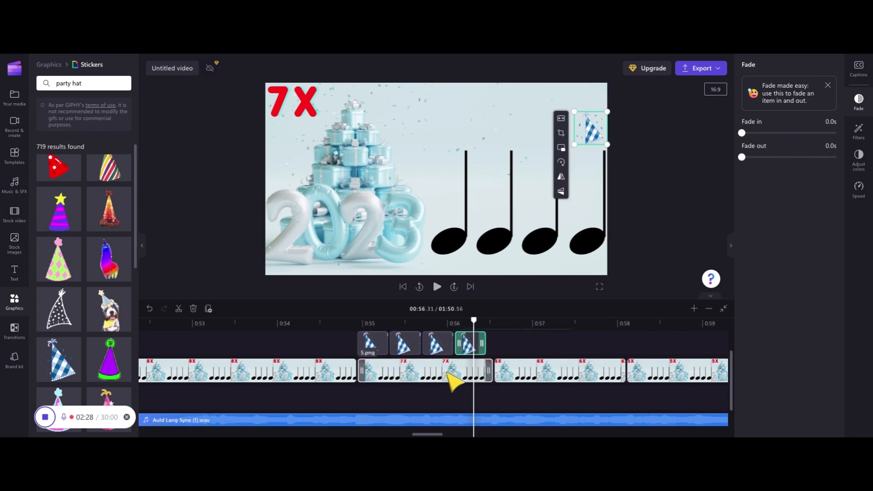
pyautogui.click(353, 323)
pyautogui.press('space')
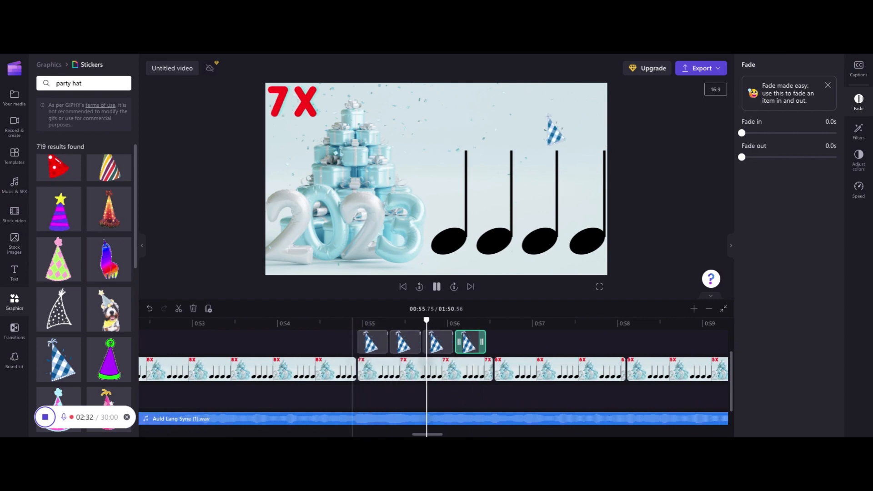
pyautogui.press('space')
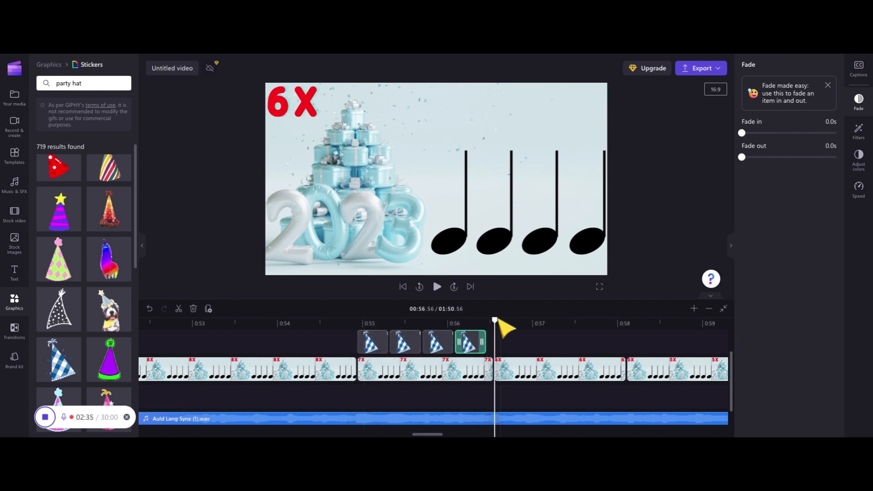
# - Shift the third and fourth party hat stickers slightly later on the 7X slide and replay the section
pyautogui.moveTo(495, 321)
pyautogui.mouseDown()
pyautogui.moveTo(415, 321)
pyautogui.moveTo(456, 321)
pyautogui.moveTo(474, 340)
pyautogui.moveTo(425, 322)
pyautogui.moveTo(440, 342)
pyautogui.moveTo(404, 320)
pyautogui.moveTo(350, 320)
pyautogui.mouseUp()
pyautogui.click(438, 341)
pyautogui.press('space')
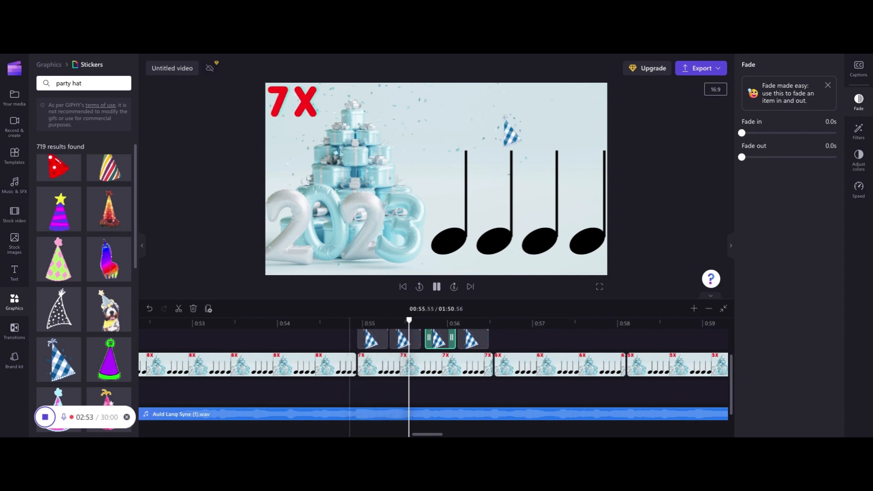
pyautogui.press('space')
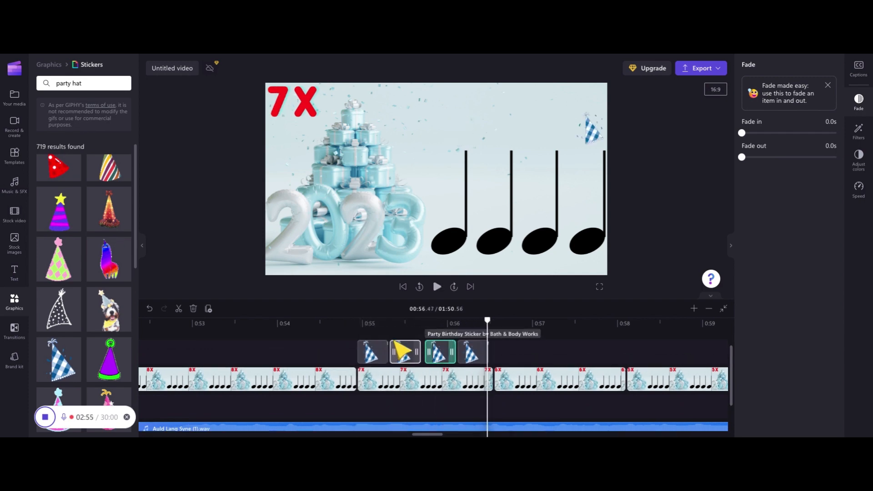
# - Extend the second party hat sticker's end toward the third one and replay the 7X slide
pyautogui.scroll(1, 402, 348)
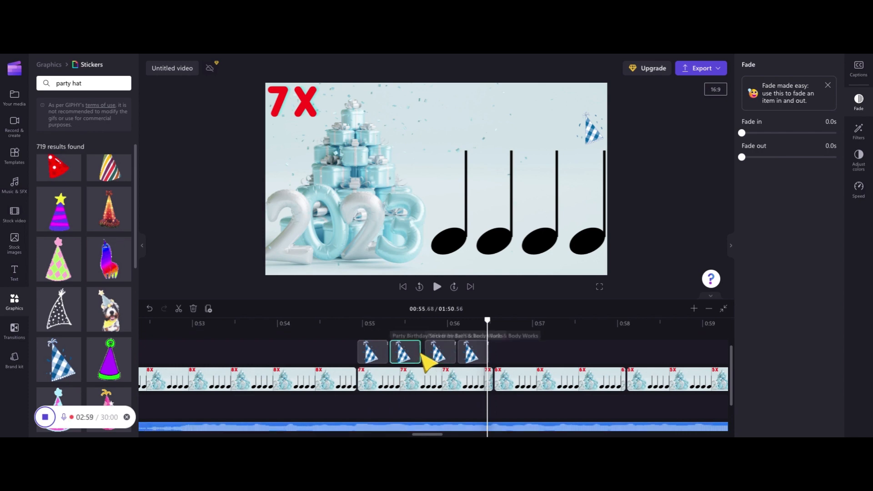
pyautogui.click(397, 359)
pyautogui.click(386, 350)
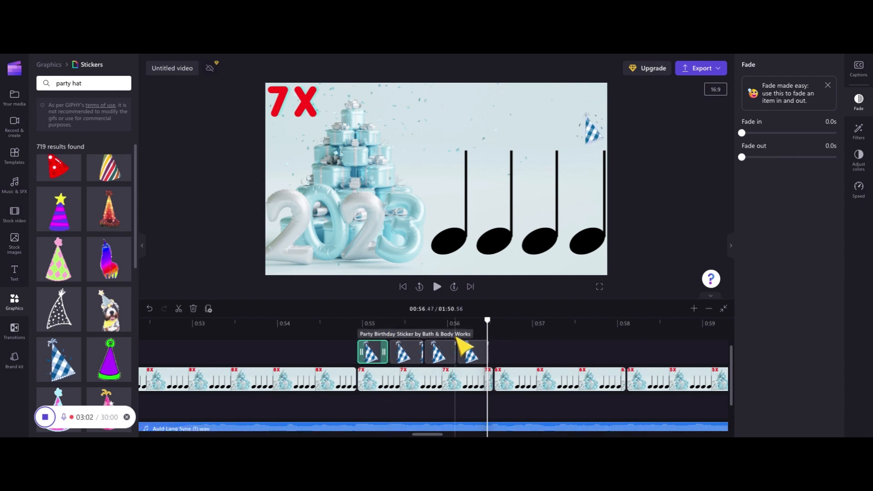
pyautogui.click(355, 323)
pyautogui.press('space')
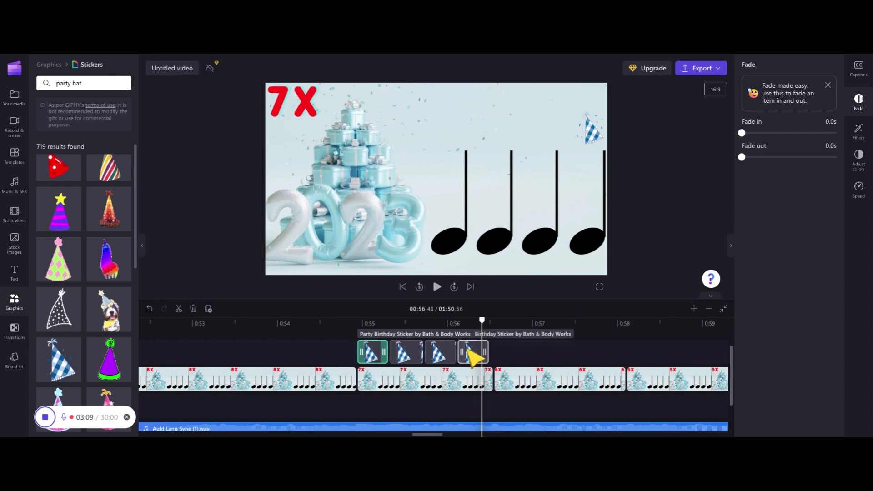
# - Copy all four party hat stickers from the 7X slide to 00:56.55 and align the copies with the 6X slide
pyautogui.moveTo(481, 321); pyautogui.dragTo(485, 323)
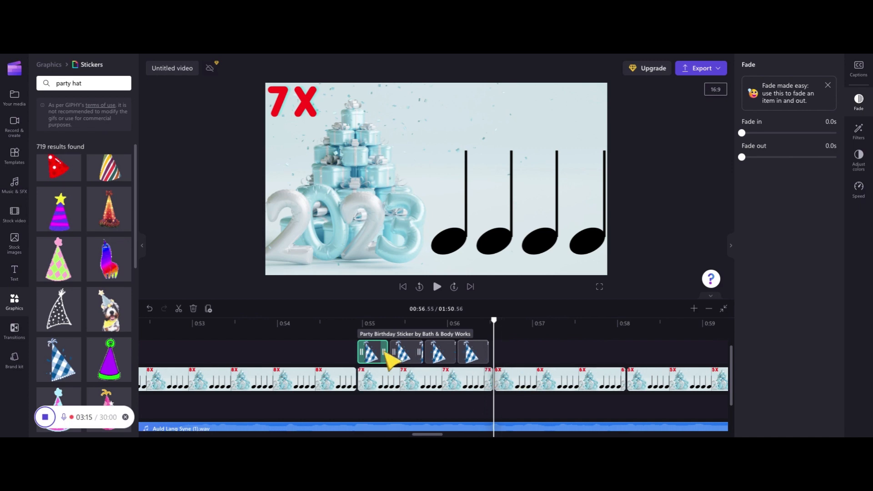
pyautogui.keyDown('shift'); pyautogui.click(403, 357); pyautogui.keyUp('shift')
pyautogui.keyDown('shift'); pyautogui.click(441, 359); pyautogui.keyUp('shift')
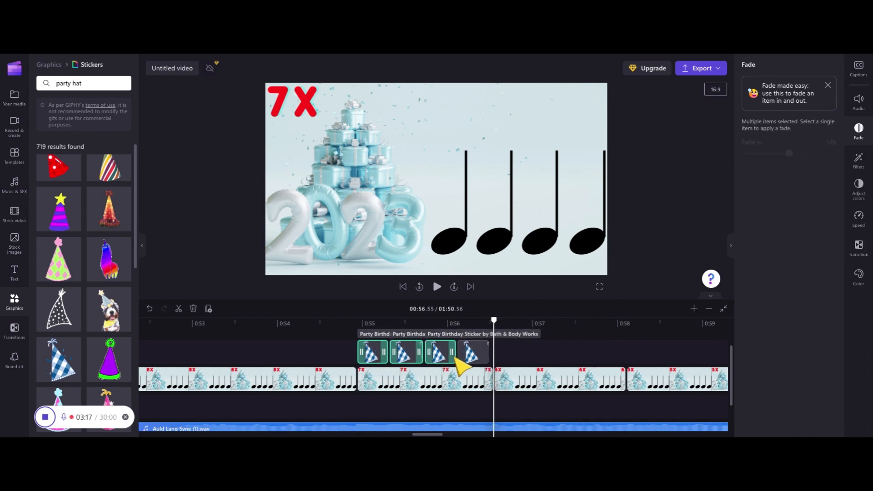
pyautogui.keyDown('shift'); pyautogui.click(474, 362); pyautogui.keyUp('shift')
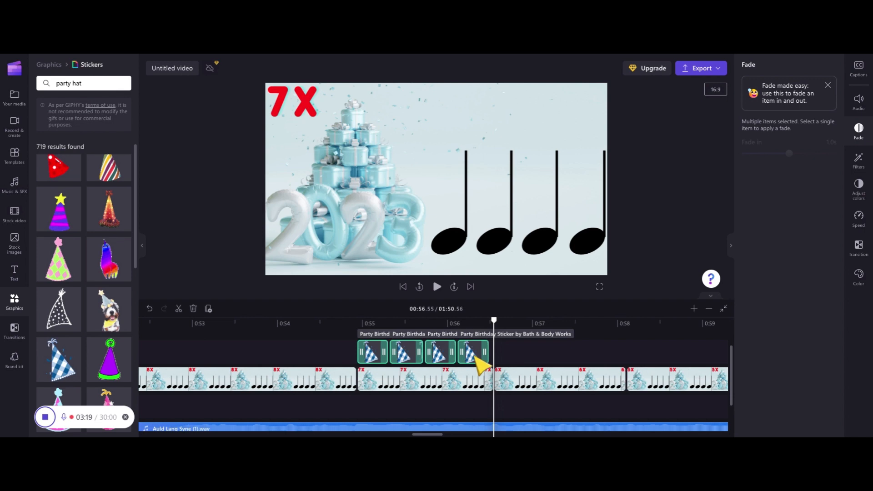
pyautogui.hotkey('ctrl', 'v')
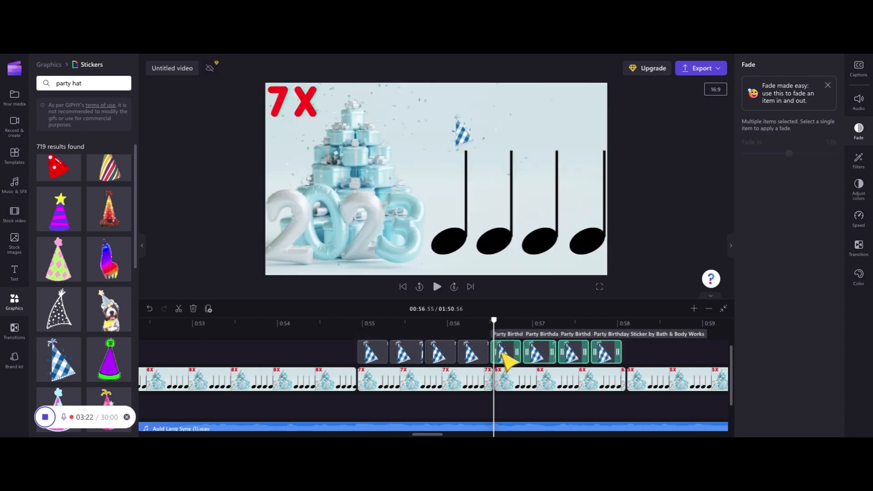
pyautogui.moveTo(504, 355); pyautogui.dragTo(508, 356)
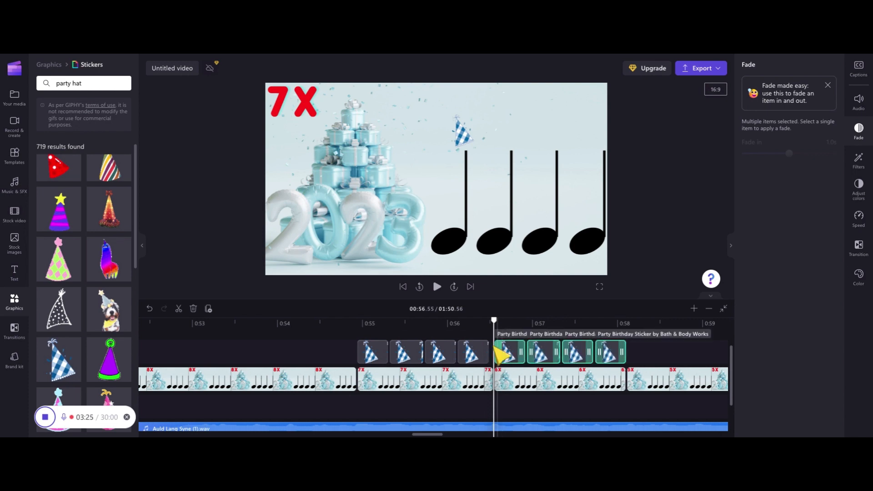
# - Play back the party hat stickers across the 7X and 6X slides to check their timing
pyautogui.click(356, 324)
pyautogui.press('space')
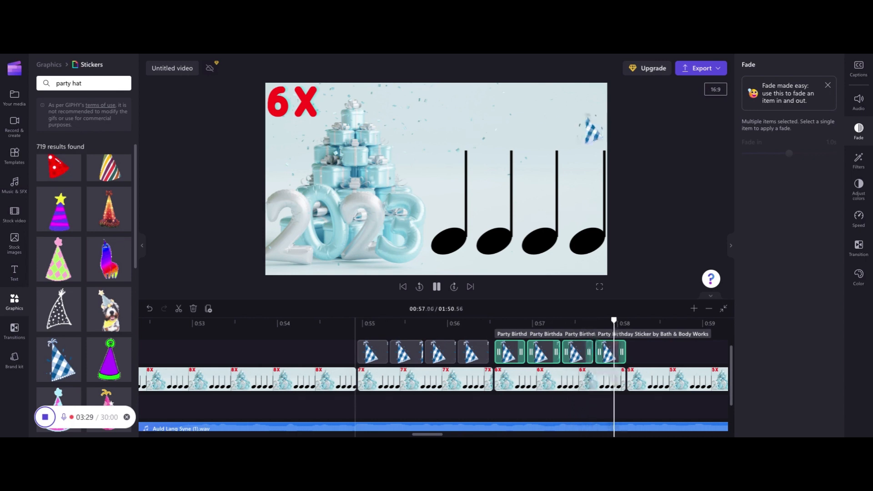
pyautogui.press('space')
pyautogui.hscroll(2, 461, 360)
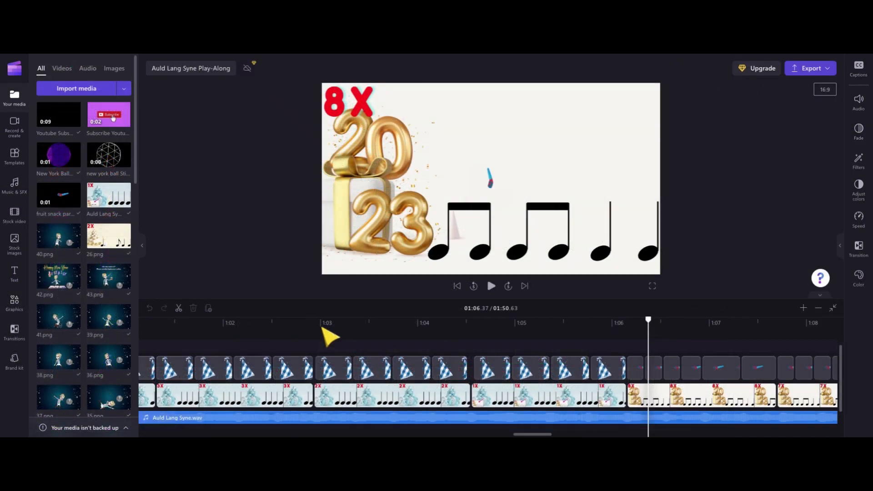
# - Examine how the party hat stickers line up with the countdown slides, up to the start of the gold 2023 slides
pyautogui.scroll(10, 506, 347)
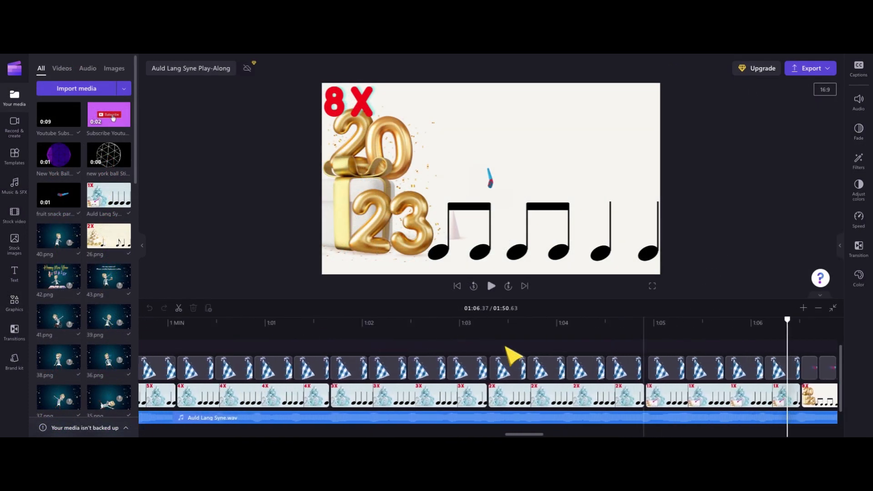
pyautogui.scroll(10, 488, 377)
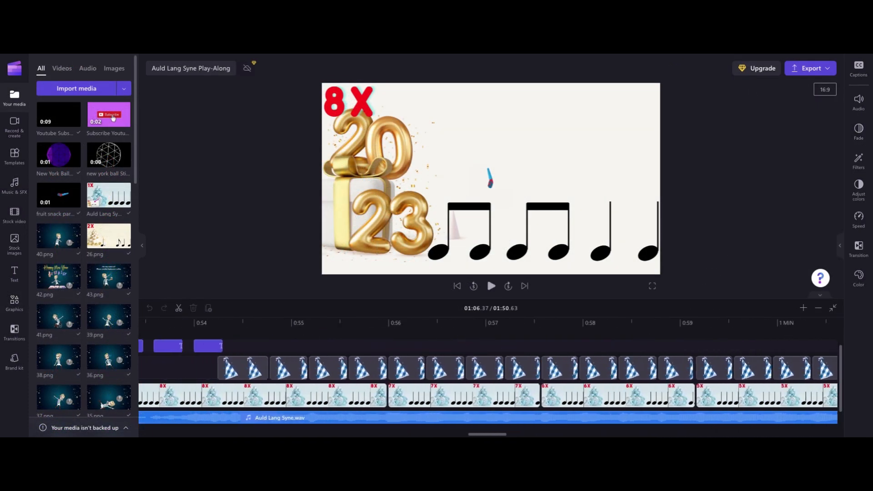
pyautogui.scroll(2, 488, 377)
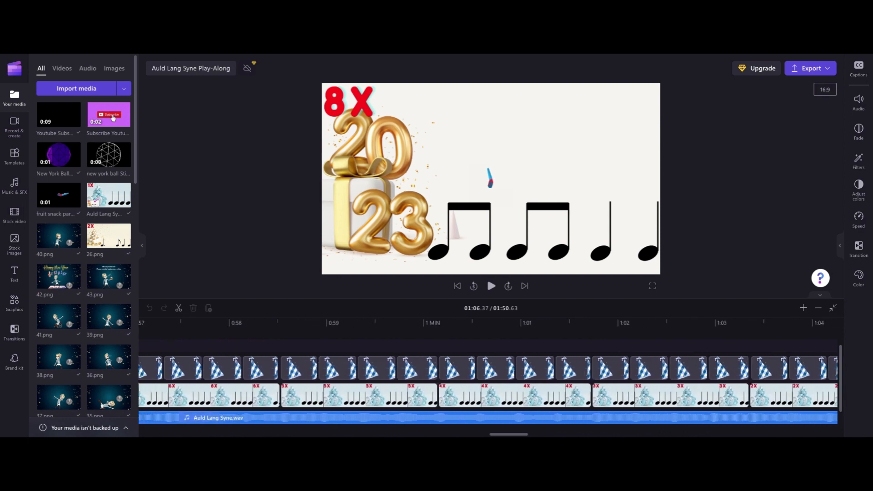
pyautogui.scroll(4, 473, 380)
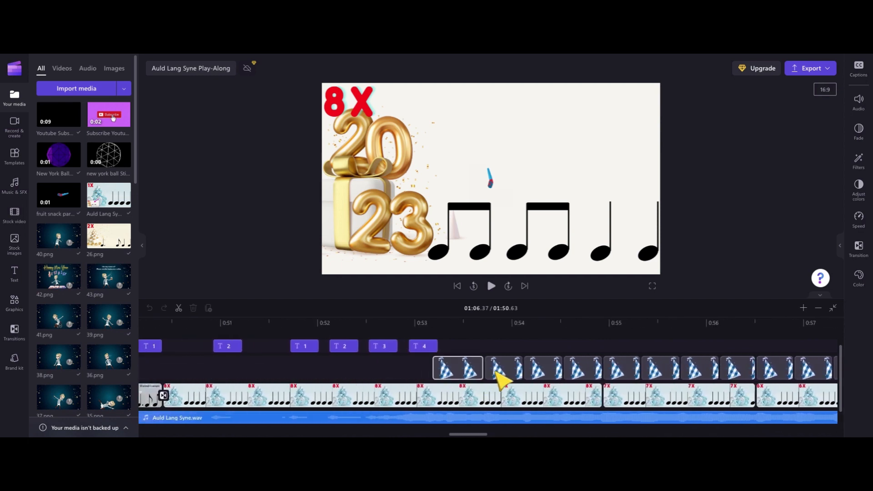
pyautogui.scroll(-8, 627, 371)
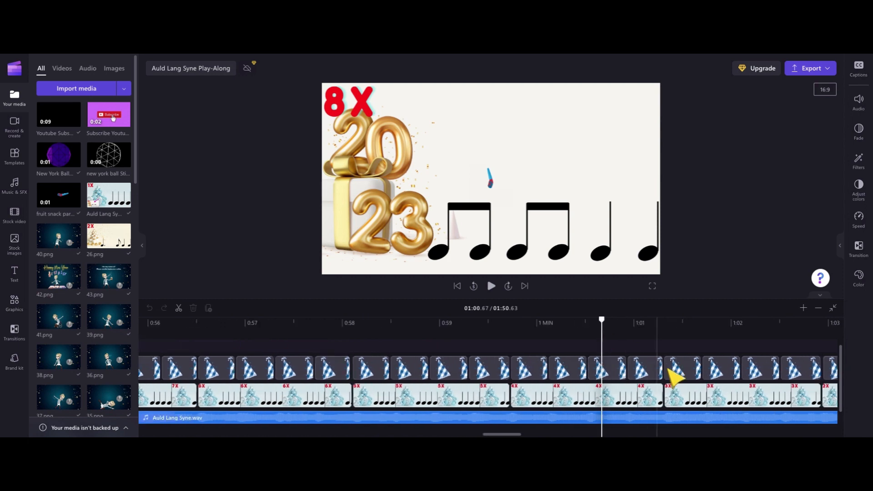
pyautogui.scroll(-9, 673, 376)
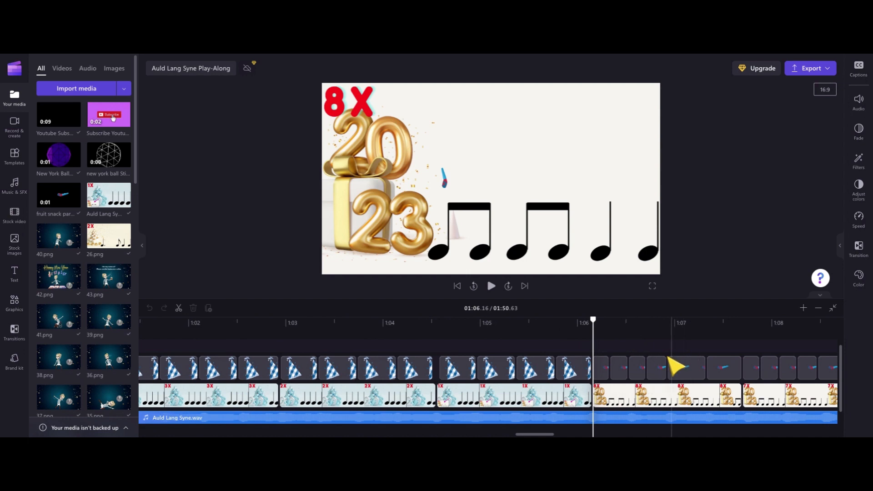
pyautogui.scroll(-1, 670, 364)
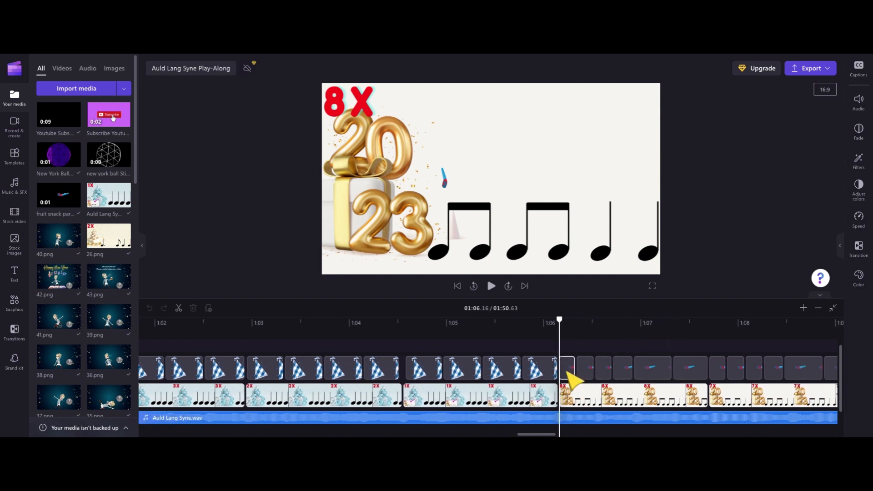
pyautogui.scroll(10, 625, 378)
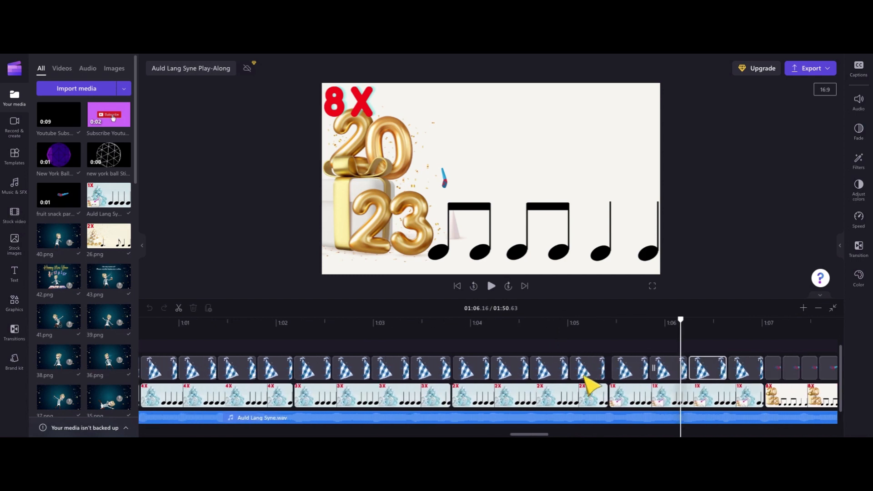
pyautogui.scroll(15, 591, 387)
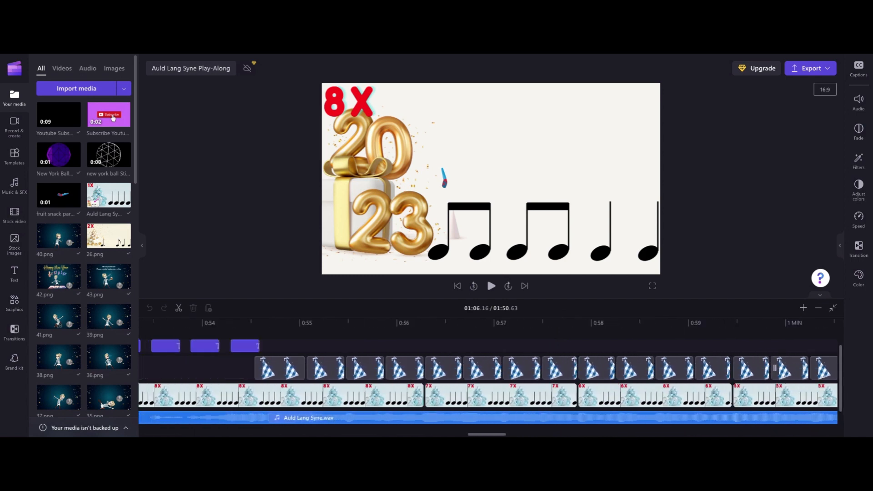
# - Place the playhead at 00:51.73, just before the number 1 count-in text, and briefly play from there
pyautogui.click(202, 321)
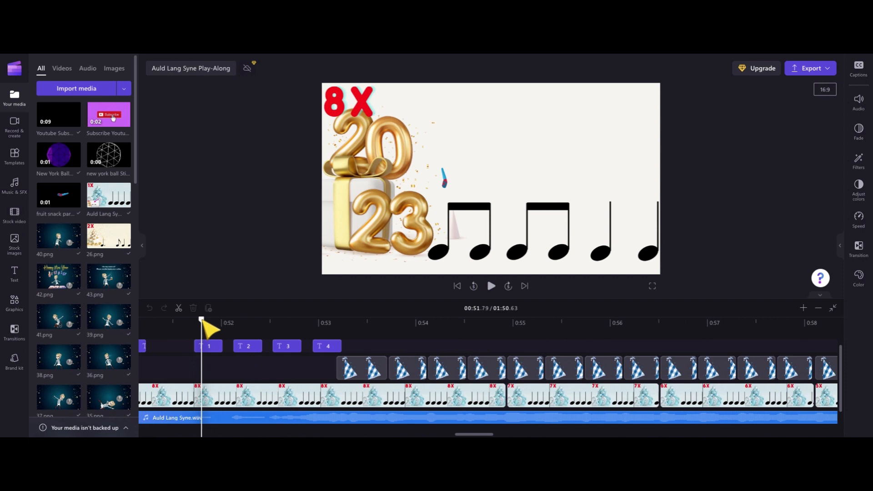
pyautogui.click(209, 347)
pyautogui.click(199, 320)
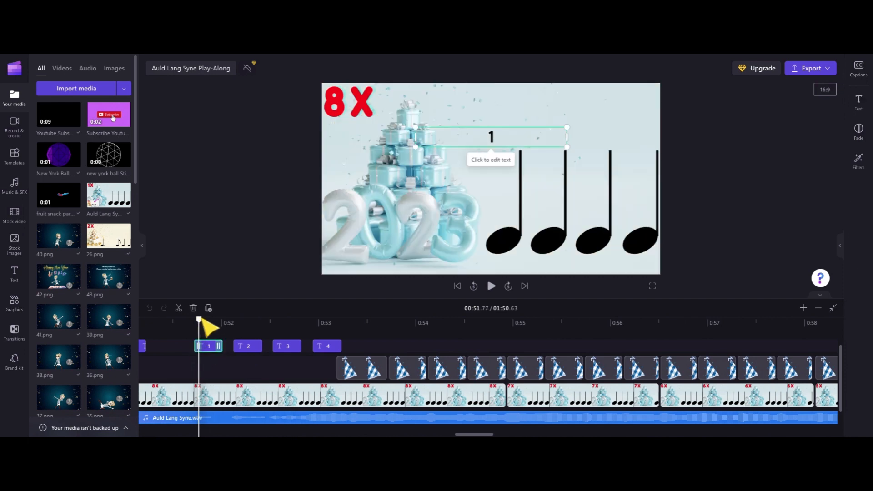
pyautogui.press('Left')
pyautogui.press('Left')
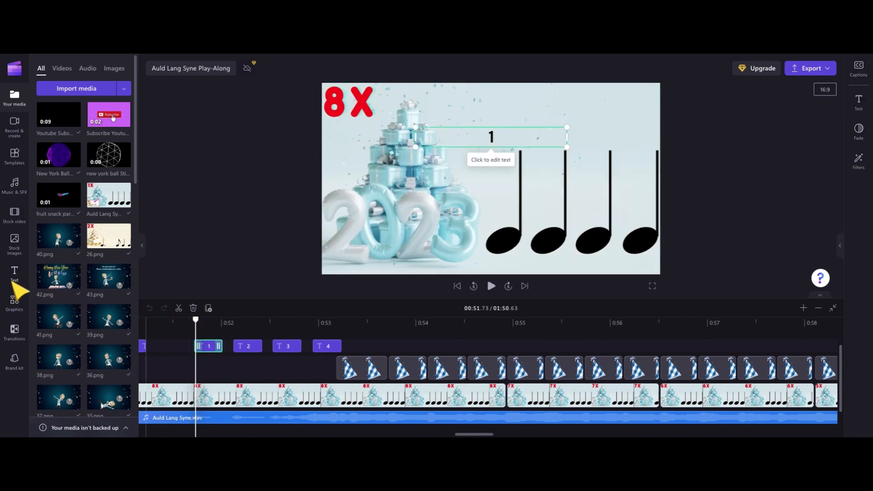
pyautogui.press('space')
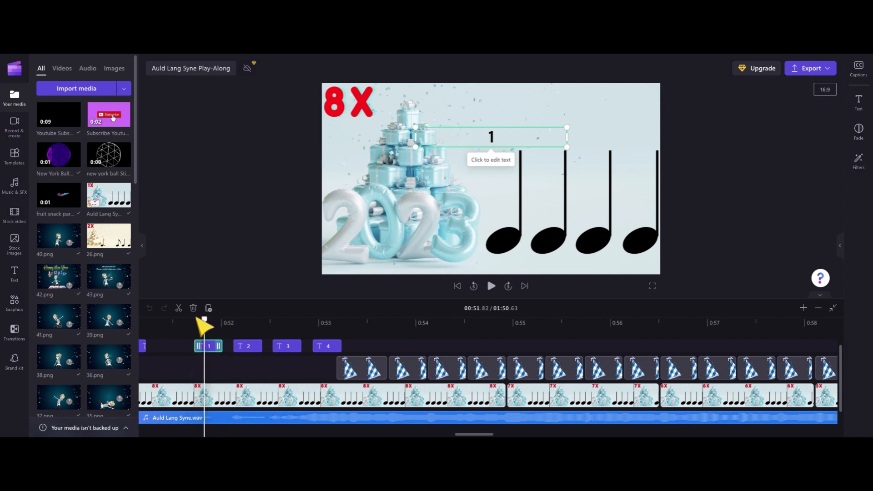
pyautogui.press('space')
# - Move frame by frame through the count-in numbers and park the playhead at 00:52.52 to check their timing
pyautogui.press('Right')
pyautogui.press('Right')
pyautogui.press('Right')
pyautogui.press('Right')
pyautogui.press('Right')
pyautogui.press('Right')
pyautogui.press('Right')
pyautogui.press('Right')
pyautogui.press('Right')
pyautogui.press('Right')
pyautogui.press('Right')
pyautogui.press('Left')
pyautogui.press('Left')
pyautogui.press('Left')
pyautogui.press('Left')
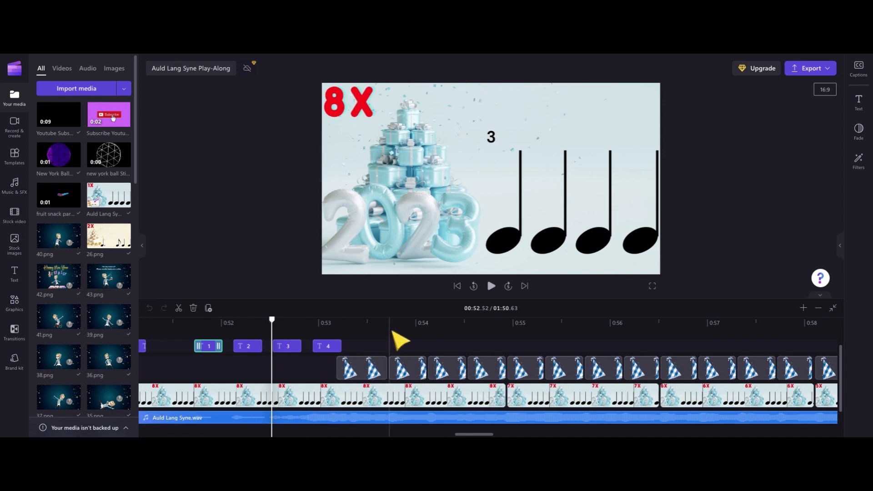
# - Review the stickers across the gold 2023 slides and place the playhead at 01:19.02 on the first New York ball slide
pyautogui.hscroll(10, 487, 370)
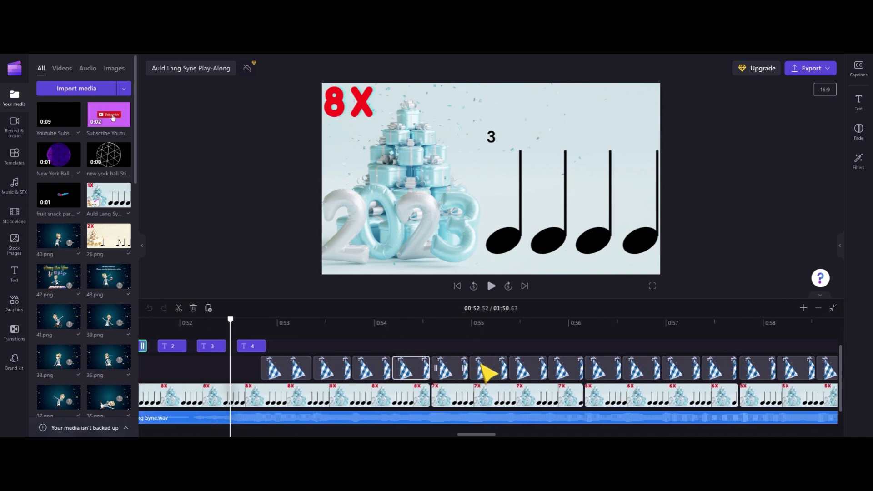
pyautogui.hscroll(15, 487, 370)
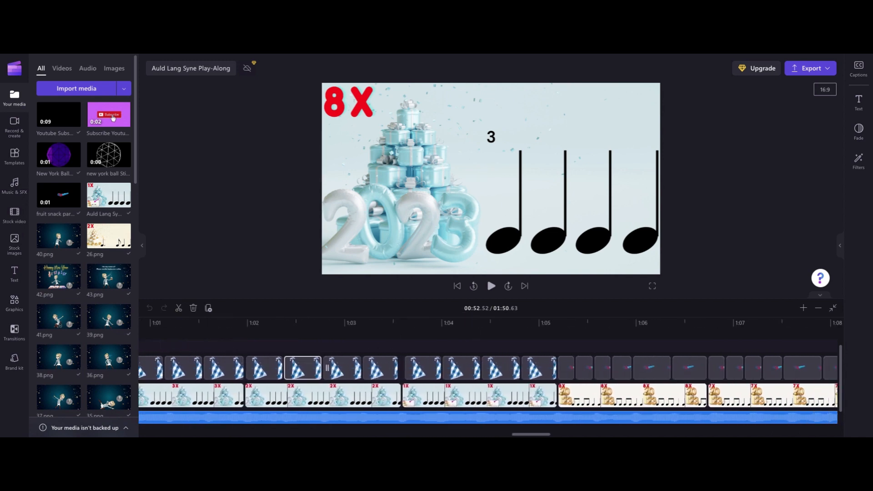
pyautogui.hscroll(13, 551, 343)
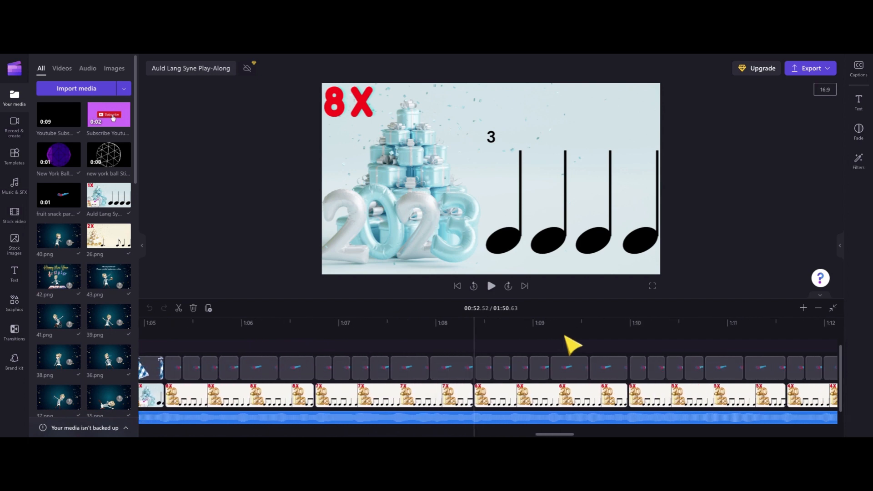
pyautogui.hscroll(4, 565, 337)
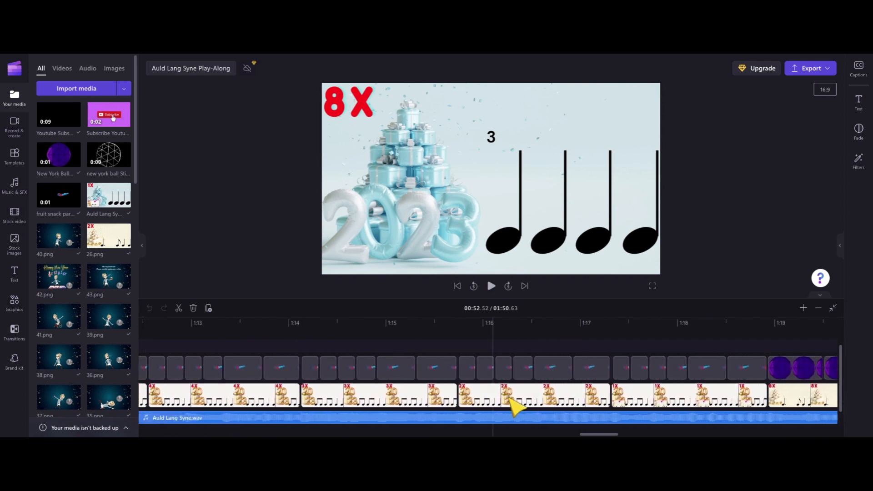
pyautogui.hscroll(6, 597, 369)
pyautogui.click(499, 323)
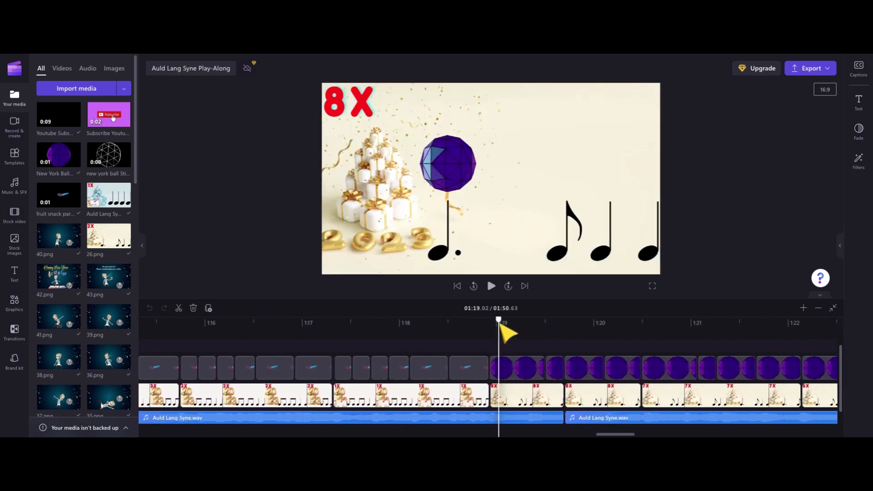
# - Examine the New York ball stickers through the final 1X slide and place the playhead at 01:31.69
pyautogui.hscroll(8, 575, 372)
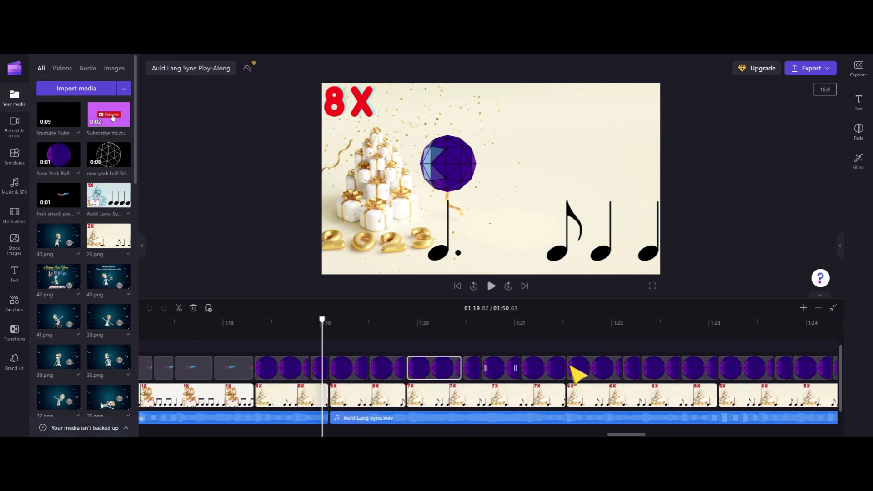
pyautogui.hscroll(6, 500, 368)
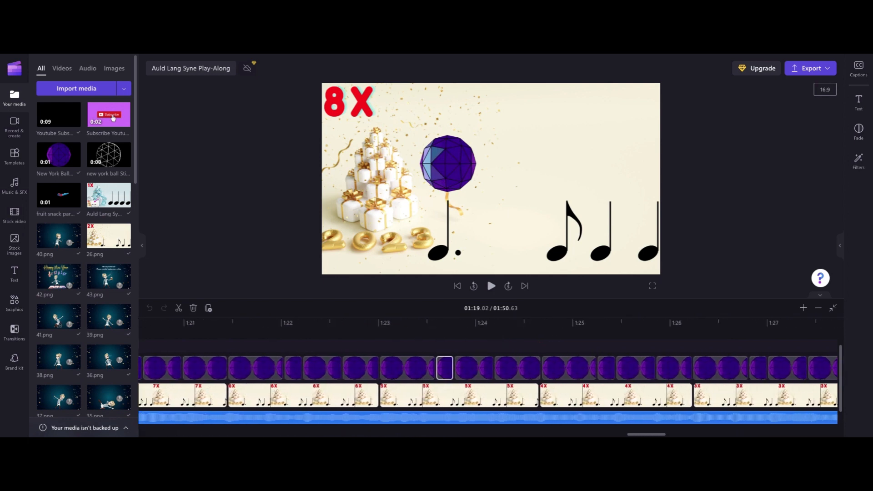
pyautogui.hscroll(8, 500, 369)
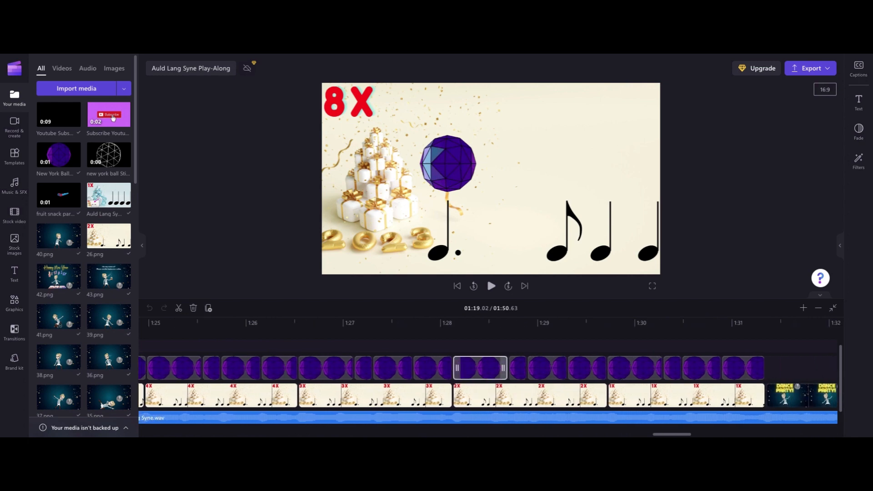
pyautogui.hscroll(3, 541, 347)
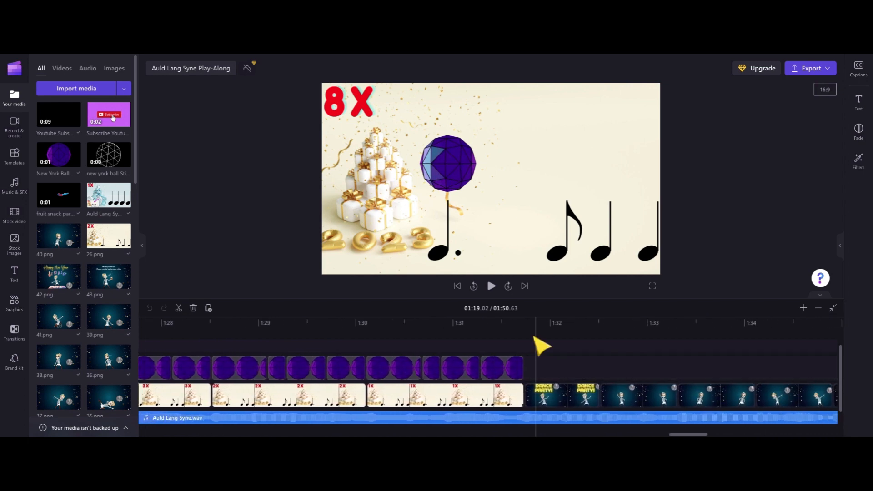
pyautogui.click(522, 328)
pyautogui.hscroll(4, 564, 368)
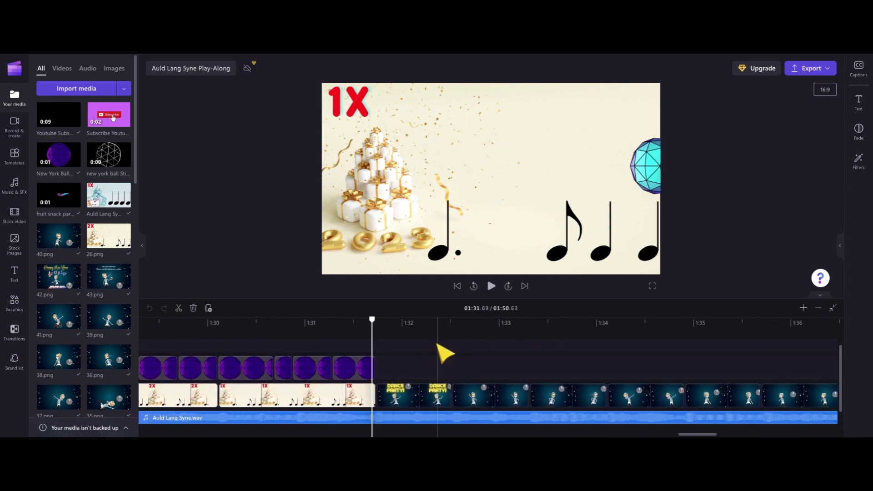
# - Play the opening of the Dance Party section, then return the playhead to its first dance pose at 01:32.55
pyautogui.click(387, 323)
pyautogui.press('space')
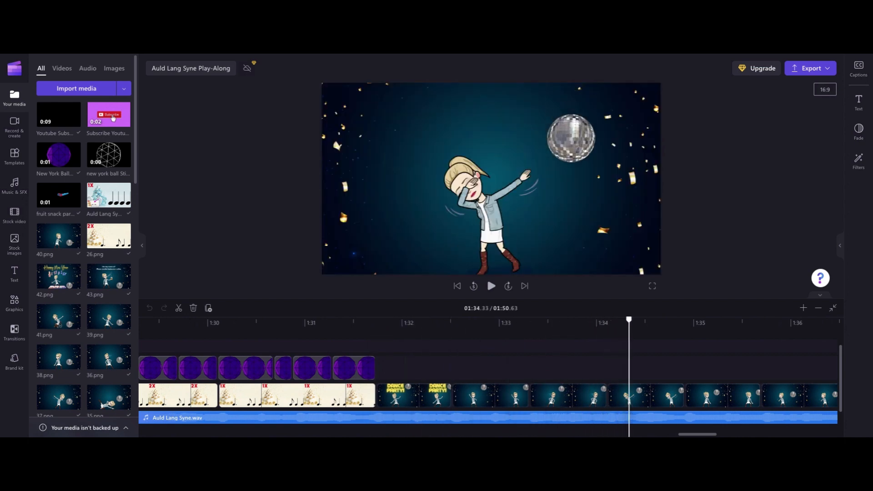
pyautogui.click(602, 395)
pyautogui.hscroll(5, 623, 395)
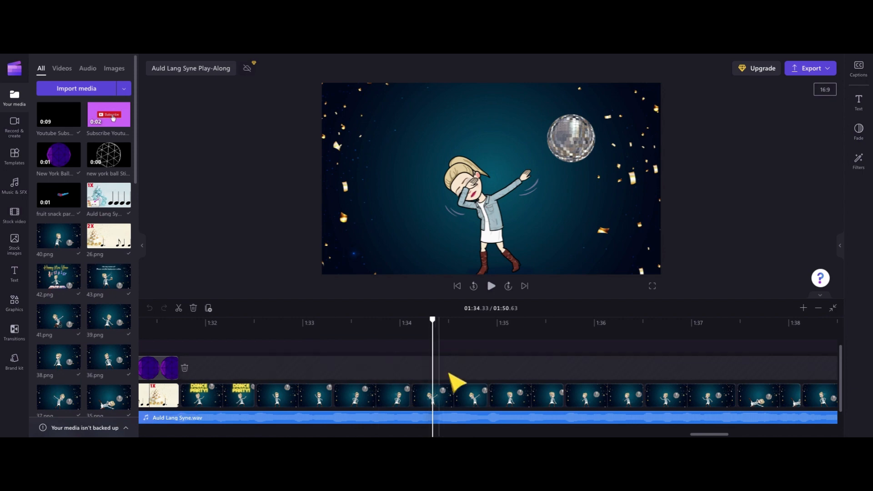
pyautogui.moveTo(433, 321)
pyautogui.mouseDown()
pyautogui.moveTo(194, 320)
pyautogui.moveTo(259, 320)
pyautogui.mouseUp()
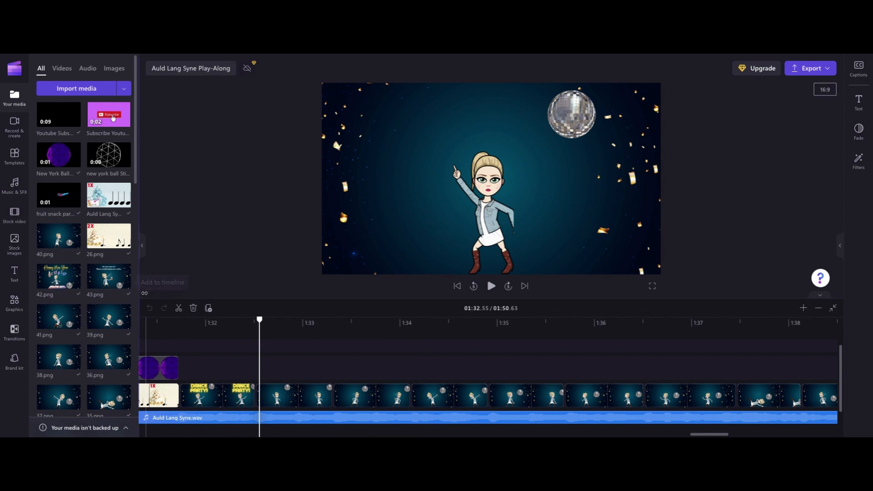
# - Review the closing slides and subscribe animation, stopping the playhead at 01:49.00 on the coffee slide
pyautogui.hscroll(10, 382, 390)
pyautogui.hscroll(12, 384, 390)
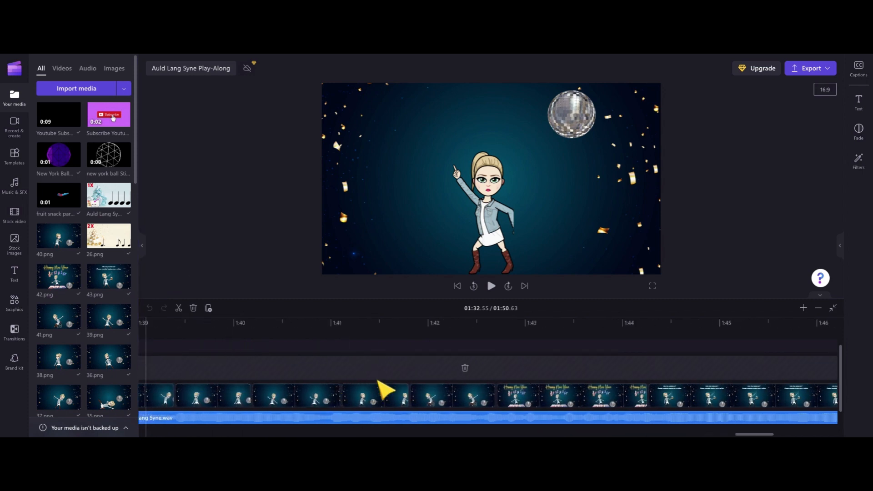
pyautogui.click(425, 337)
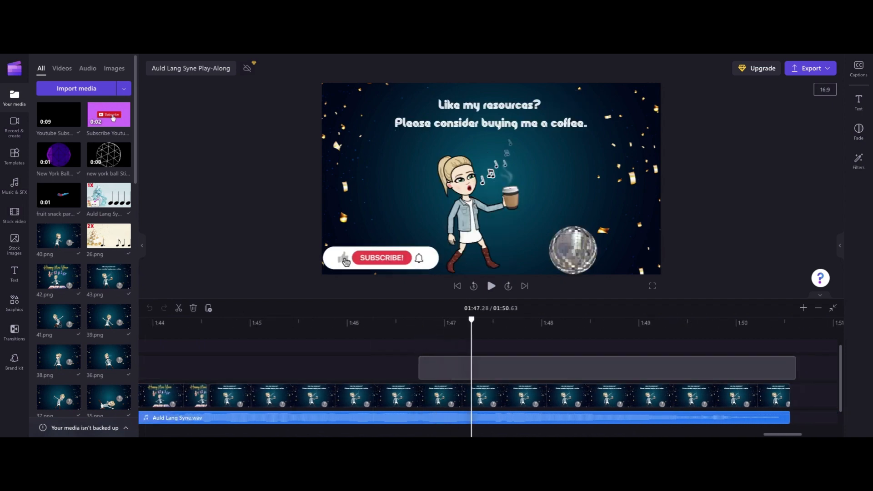
pyautogui.click(474, 369)
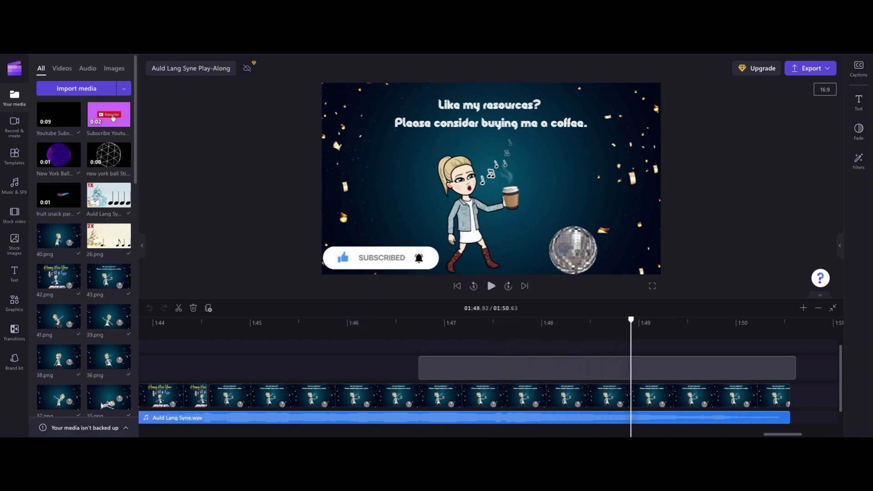
pyautogui.moveTo(631, 319)
pyautogui.mouseDown()
pyautogui.moveTo(606, 320)
pyautogui.moveTo(639, 319)
pyautogui.mouseUp()
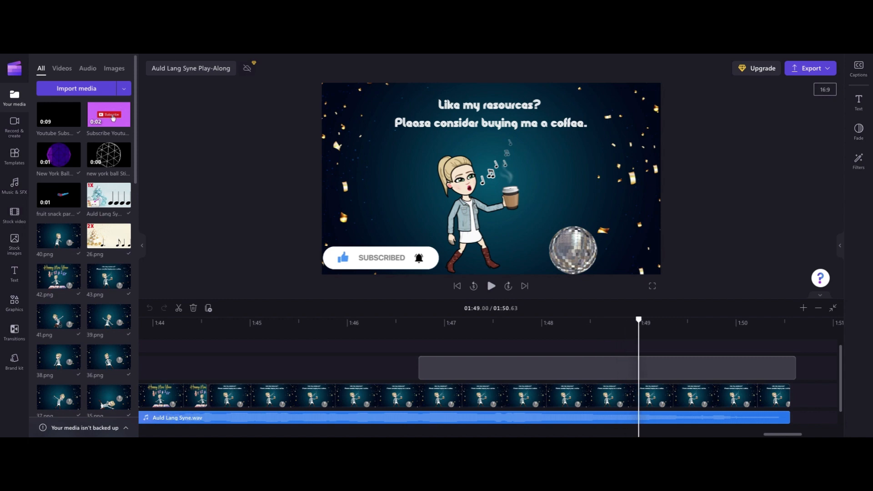
# - Examine the fade settings and available filters for the closing 43.png coffee slide
pyautogui.click(614, 393)
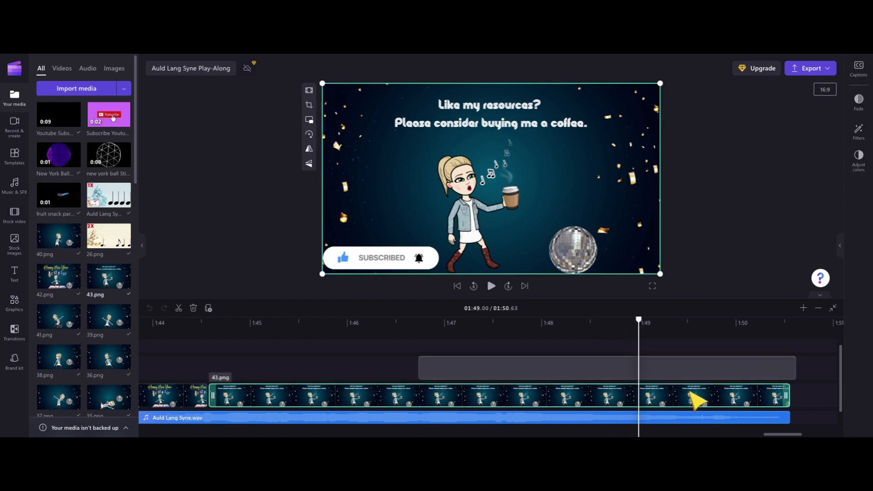
pyautogui.click(858, 101)
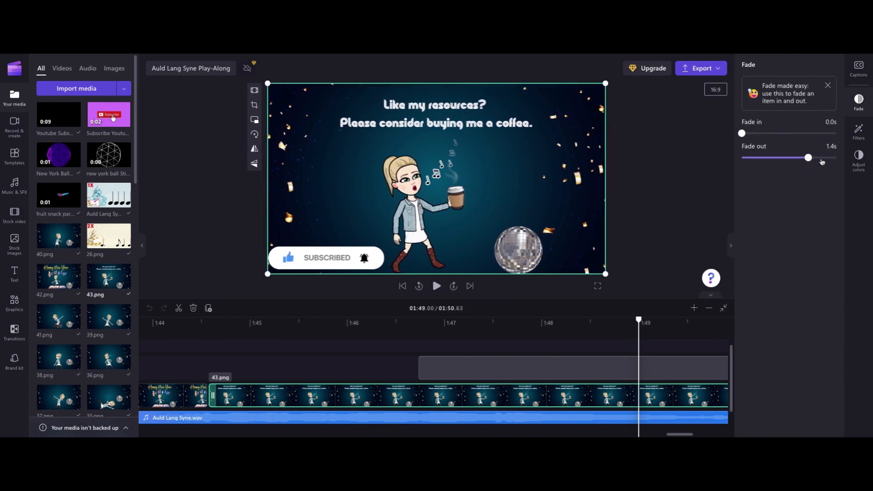
pyautogui.click(850, 136)
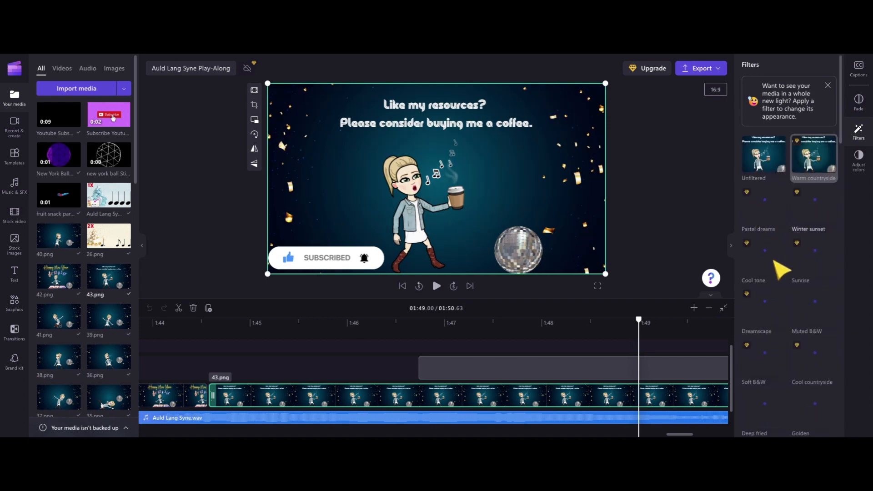
pyautogui.scroll(-2, 793, 273)
pyautogui.scroll(-8, 793, 287)
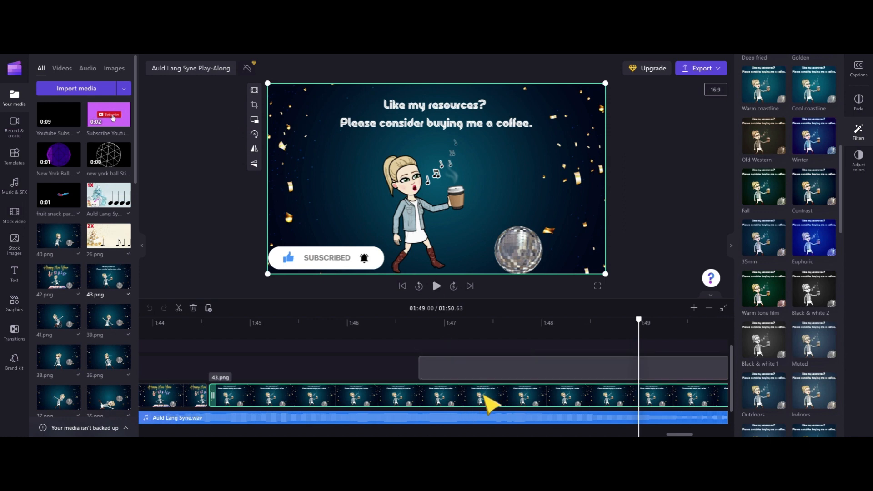
# - Examine the remaining filters available for the closing 43.png coffee slide, through the blur, glitch and disco effects
pyautogui.scroll(-3, 799, 331)
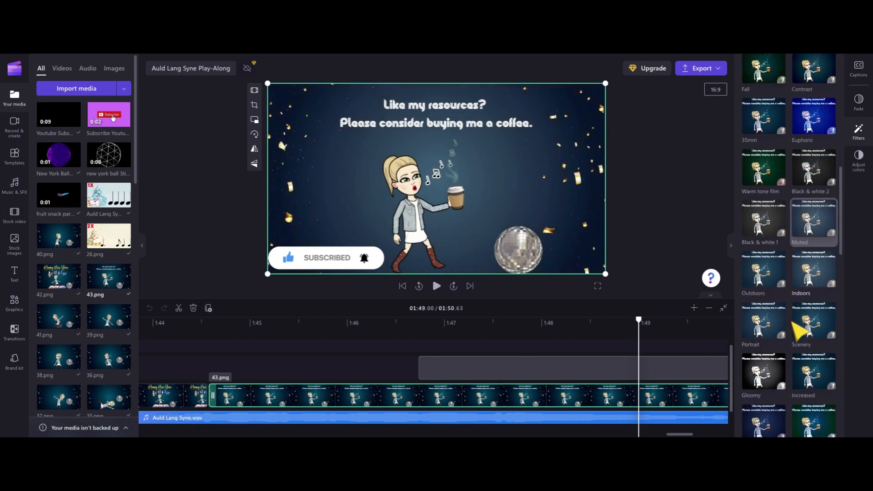
pyautogui.scroll(-10, 799, 331)
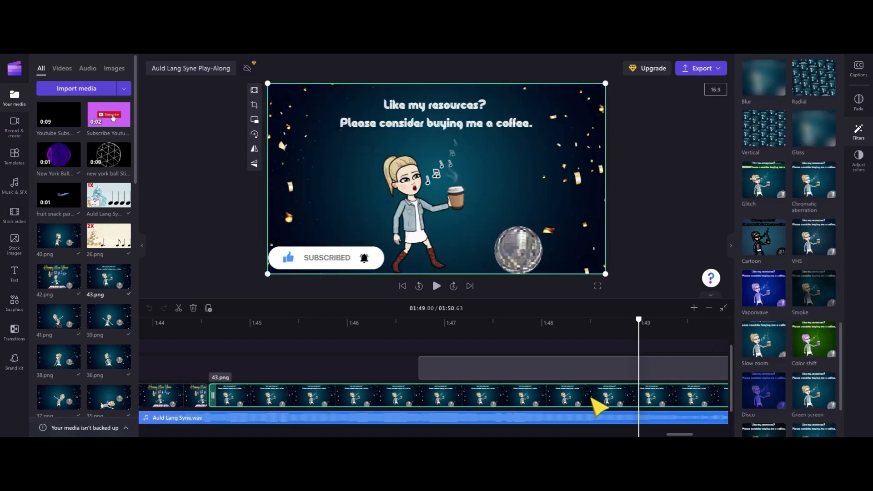
# - Try a Cross fade transition between the Happy New Year slide and the 43.png coffee slide, and undo it
pyautogui.hscroll(-3, 510, 380)
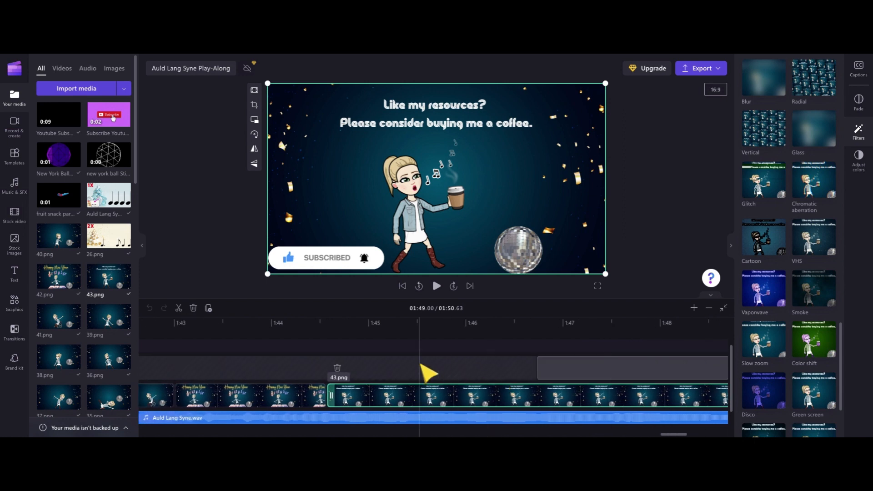
pyautogui.click(359, 324)
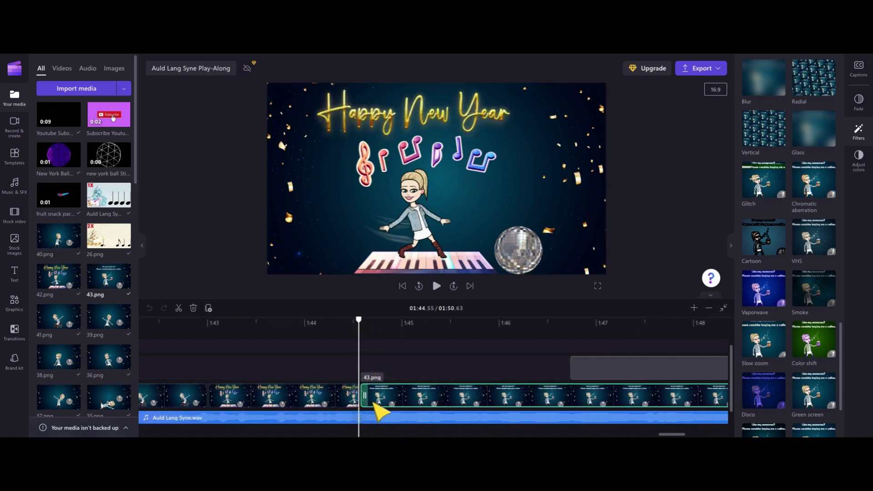
pyautogui.click(16, 334)
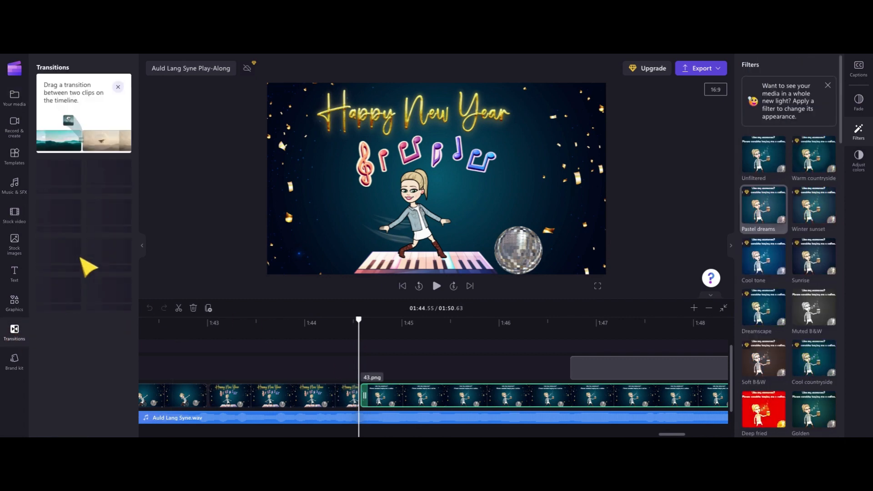
pyautogui.moveTo(55, 173)
pyautogui.mouseDown()
pyautogui.moveTo(207, 260)
pyautogui.moveTo(300, 353)
pyautogui.moveTo(360, 395)
pyautogui.mouseUp()
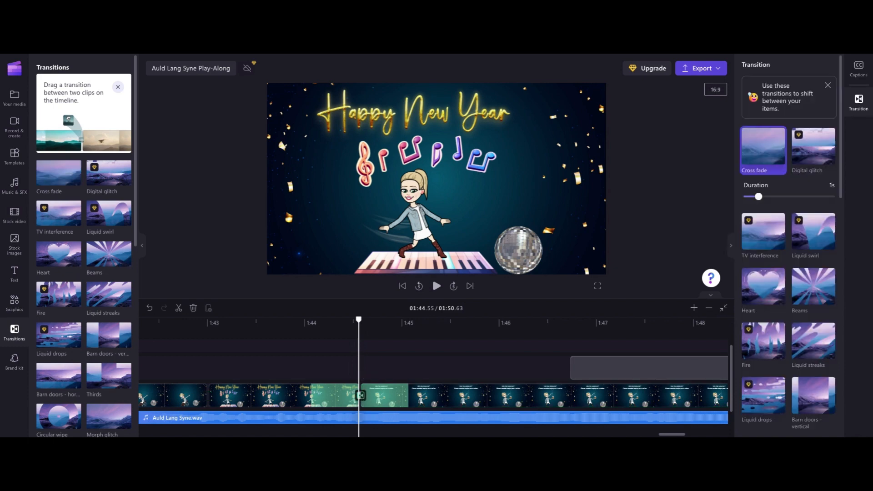
pyautogui.press('Delete')
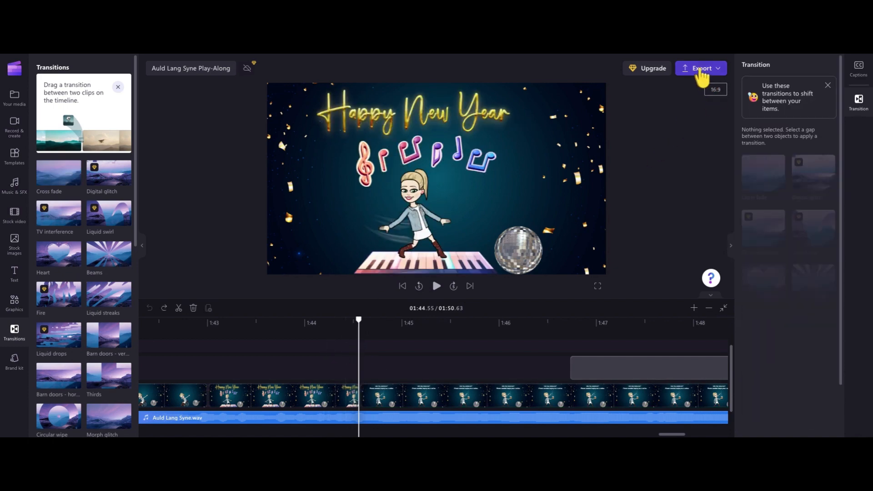
# - Open the video quality options for exporting the play-along video
pyautogui.click(696, 72)
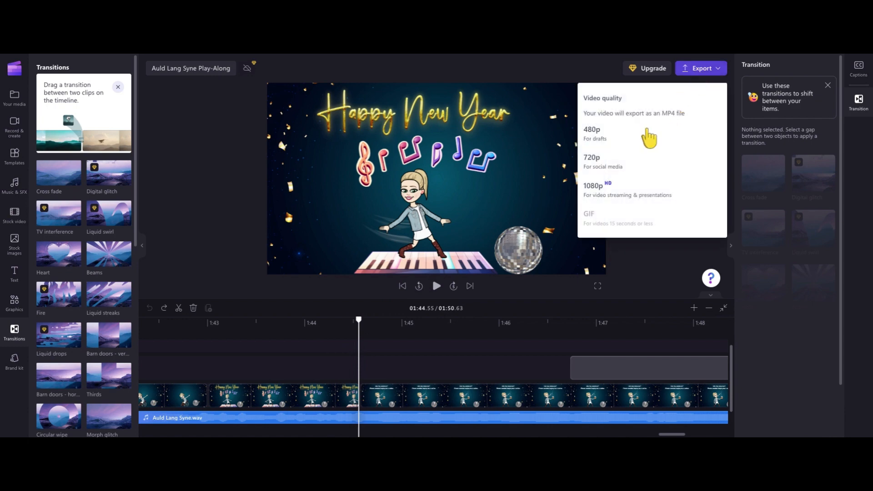